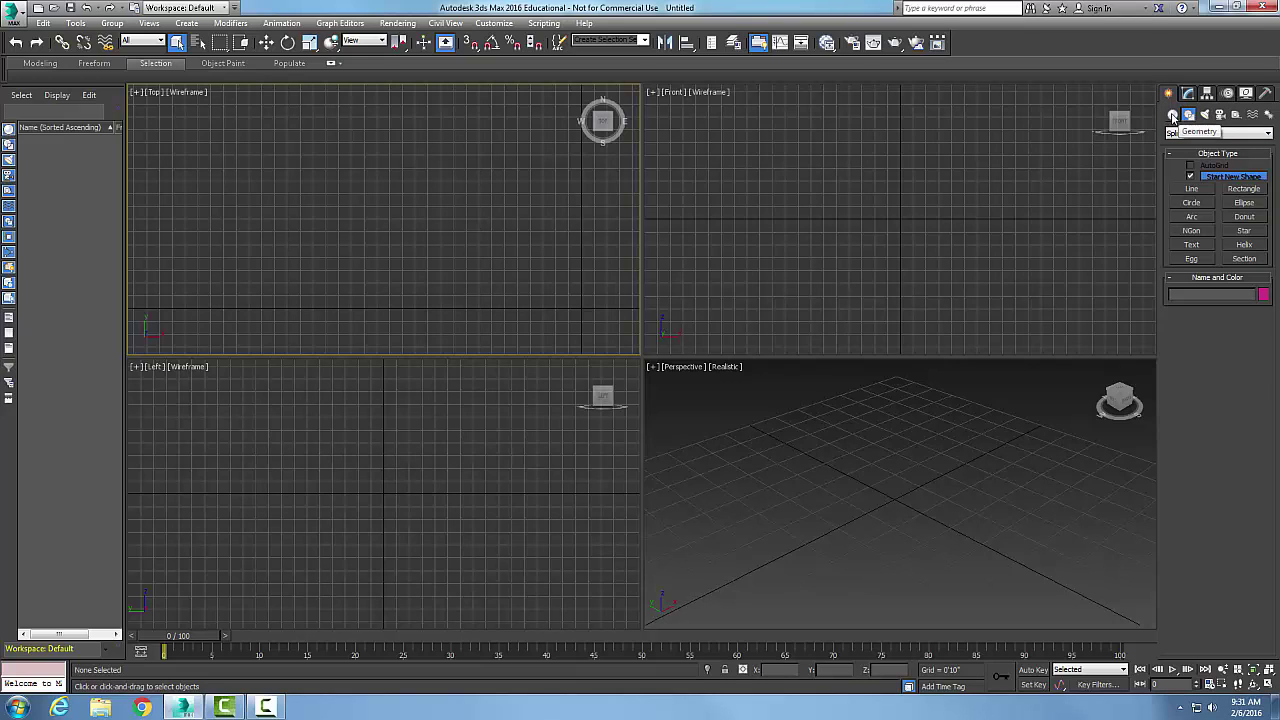
- Draw an open zigzag spline with eight corner points across the upper part of the Top viewport using the Line tool
click(1174, 115)
click(1189, 115)
click(1269, 135)
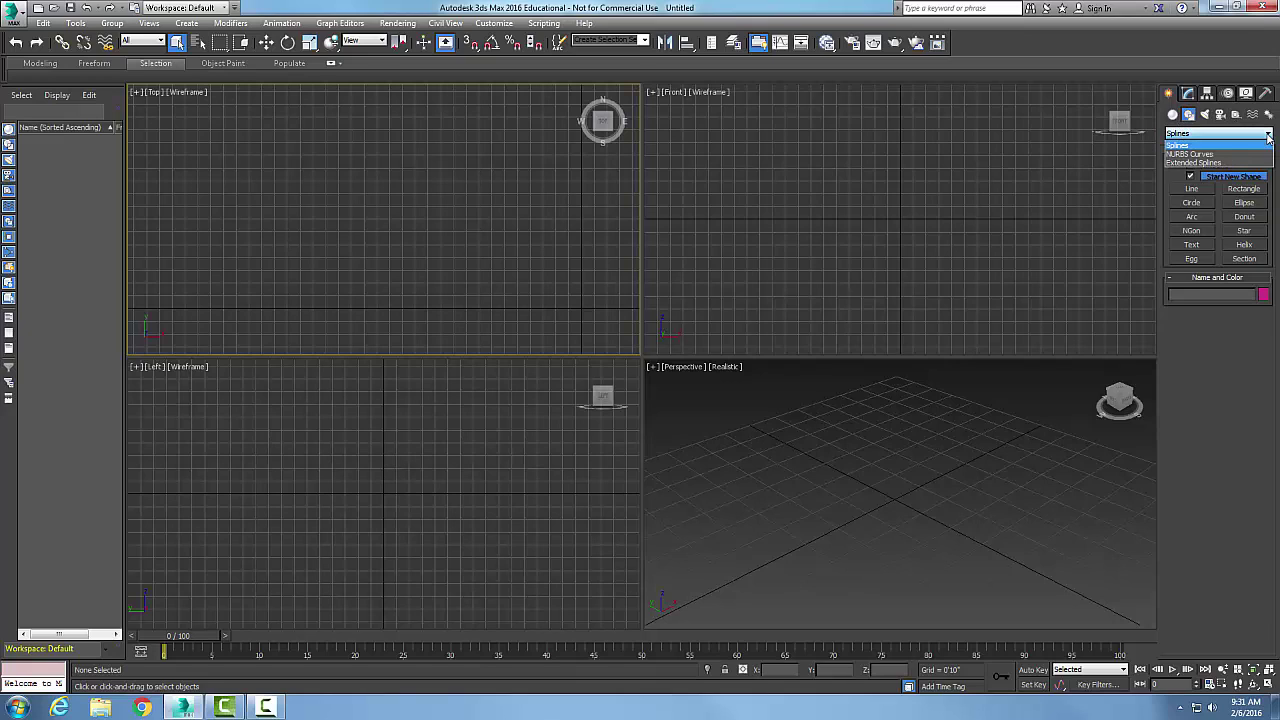
click(1182, 146)
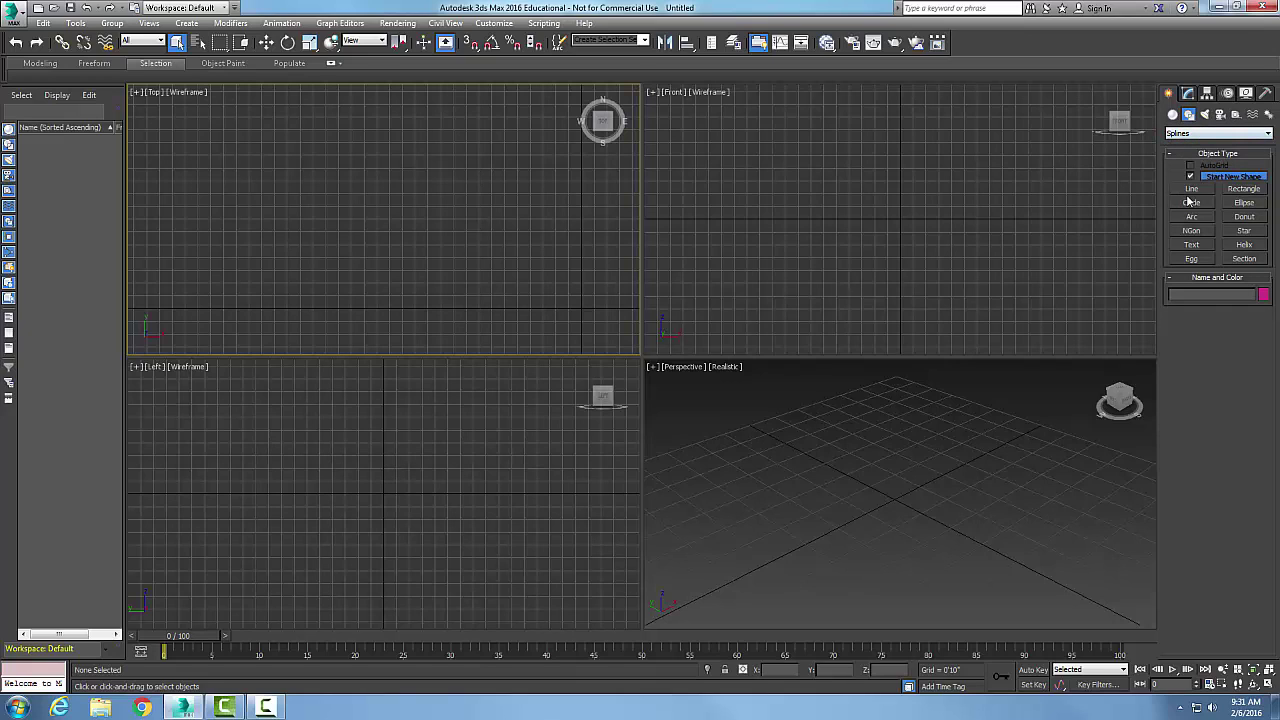
click(1190, 189)
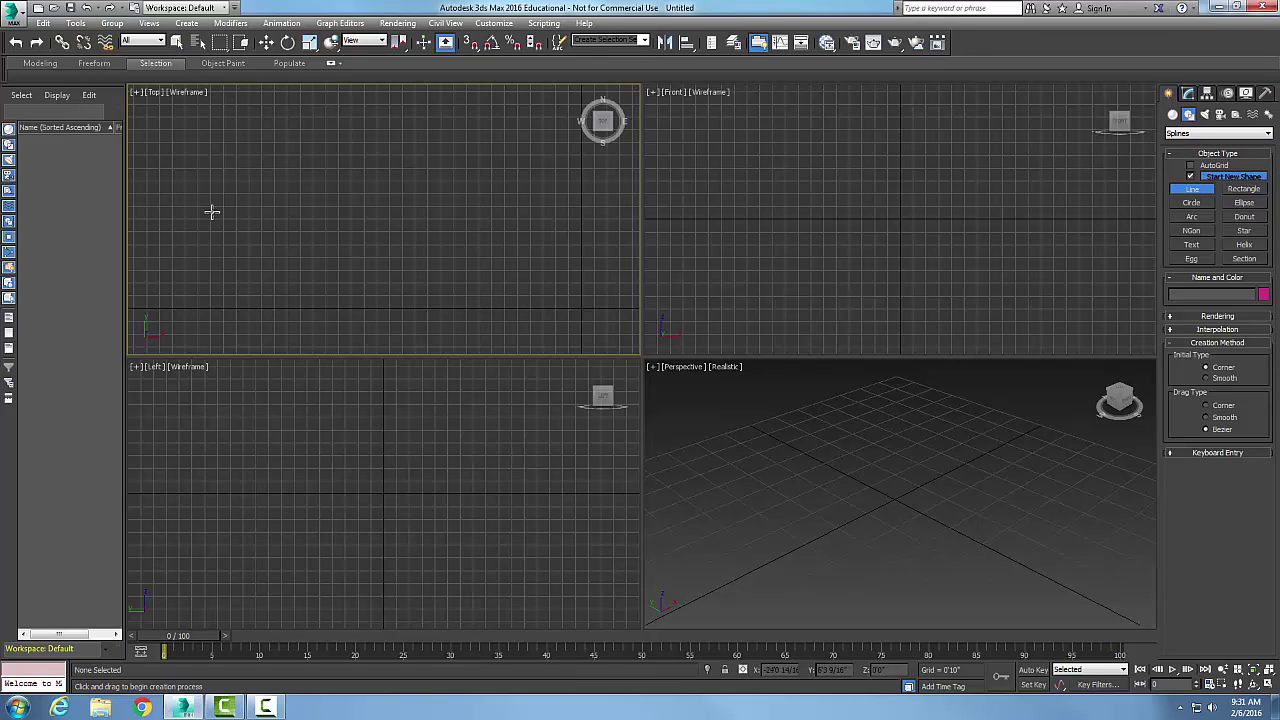
click(149, 115)
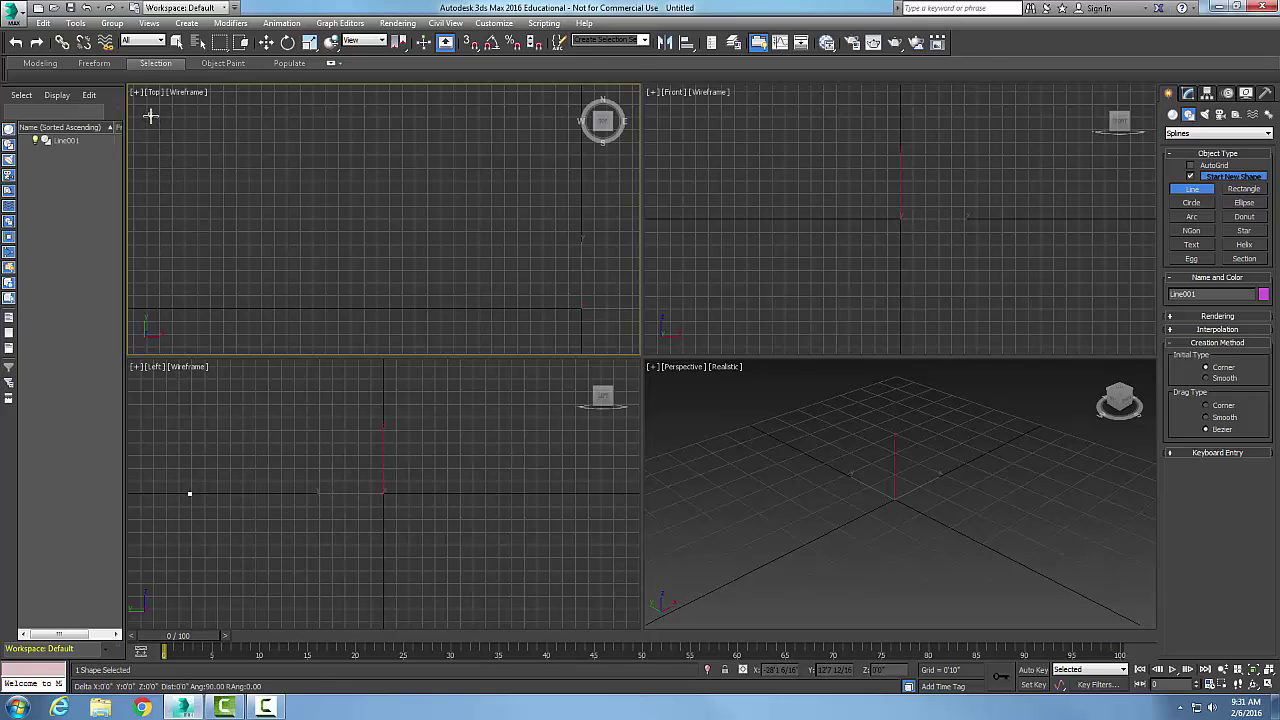
click(199, 202)
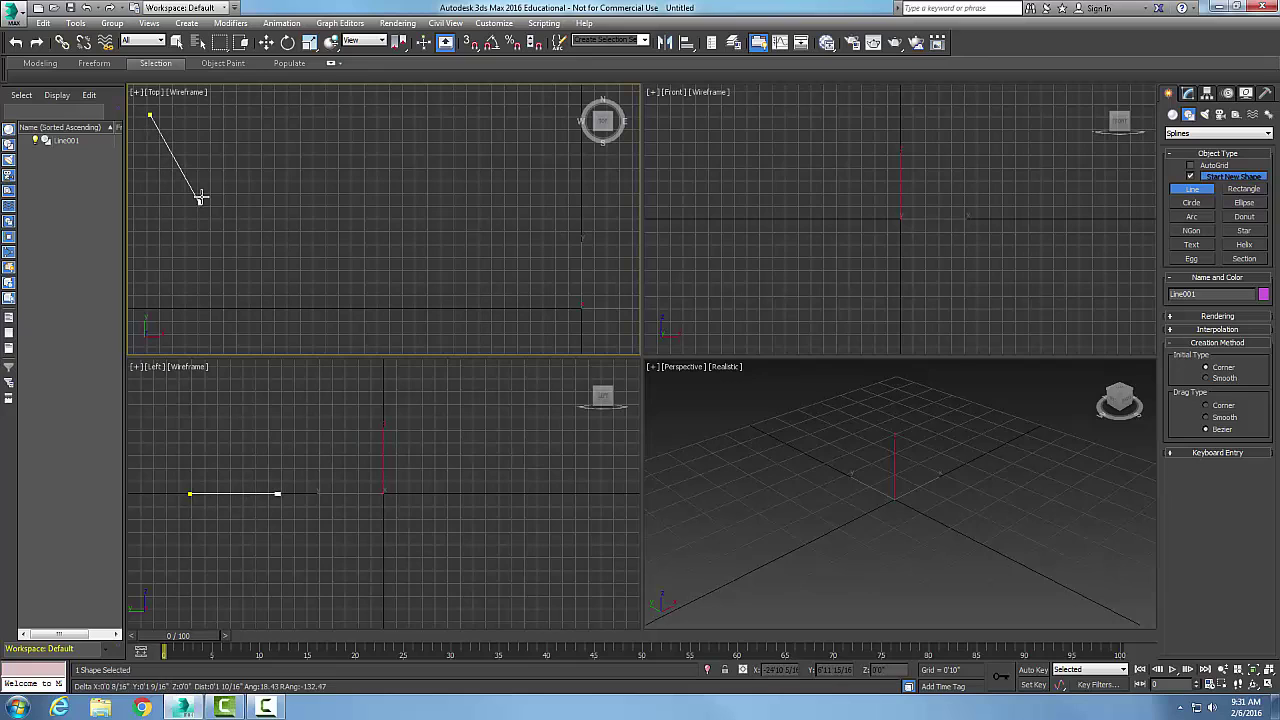
click(250, 115)
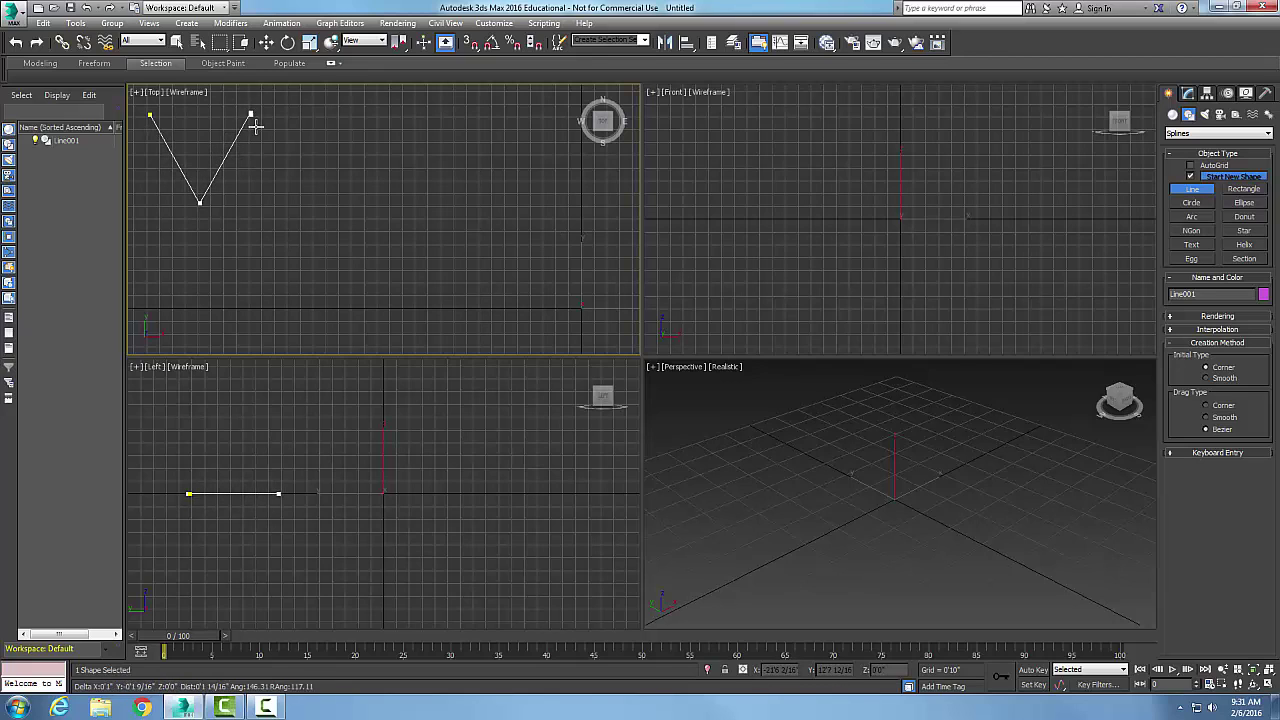
click(300, 206)
click(345, 107)
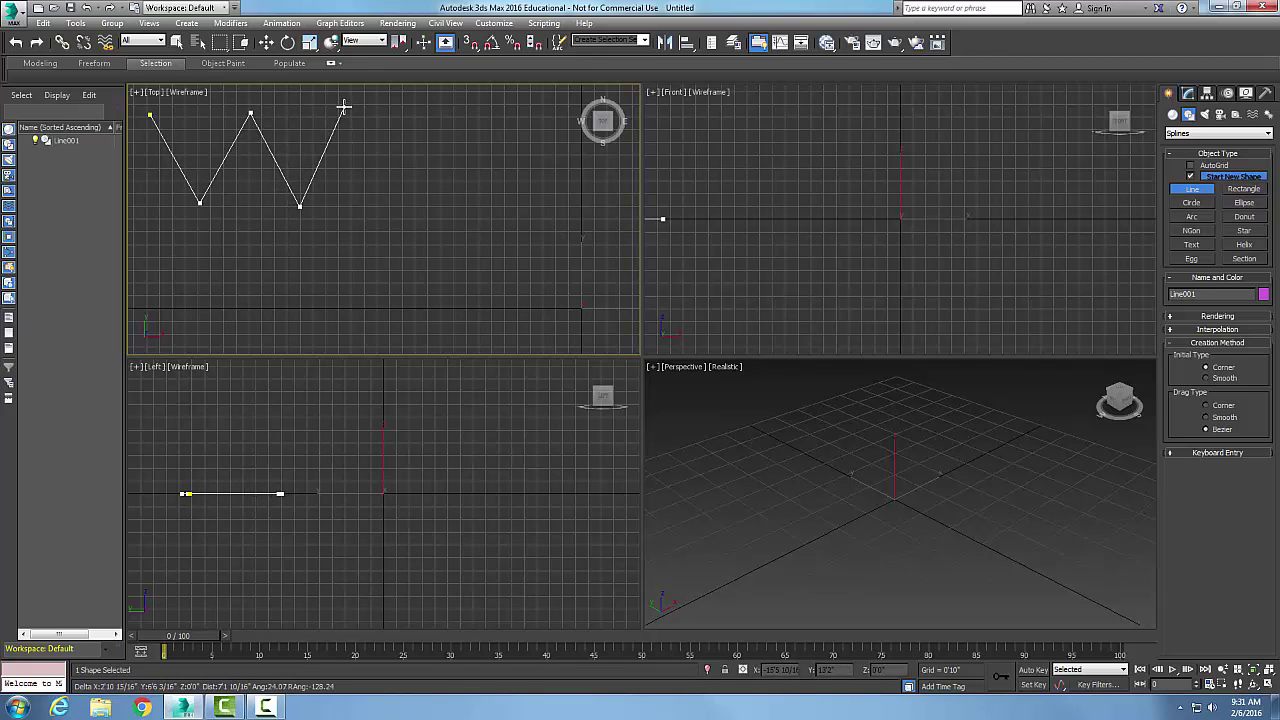
click(396, 211)
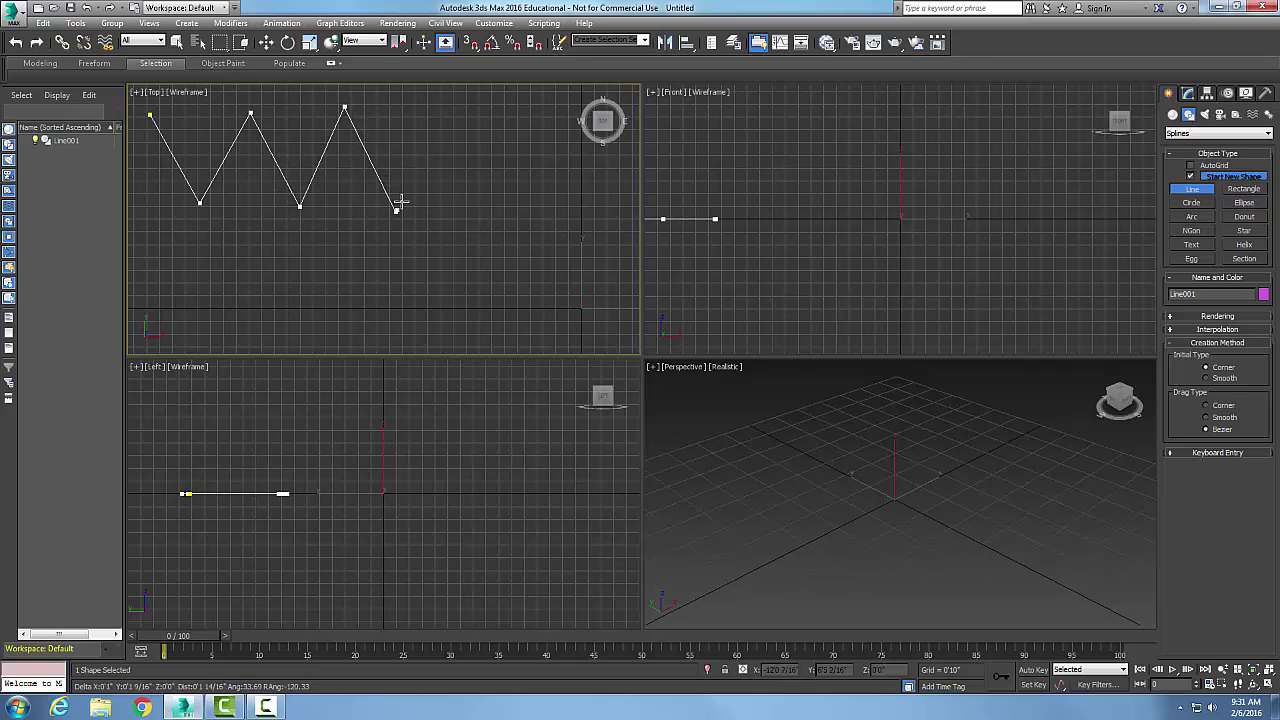
click(445, 107)
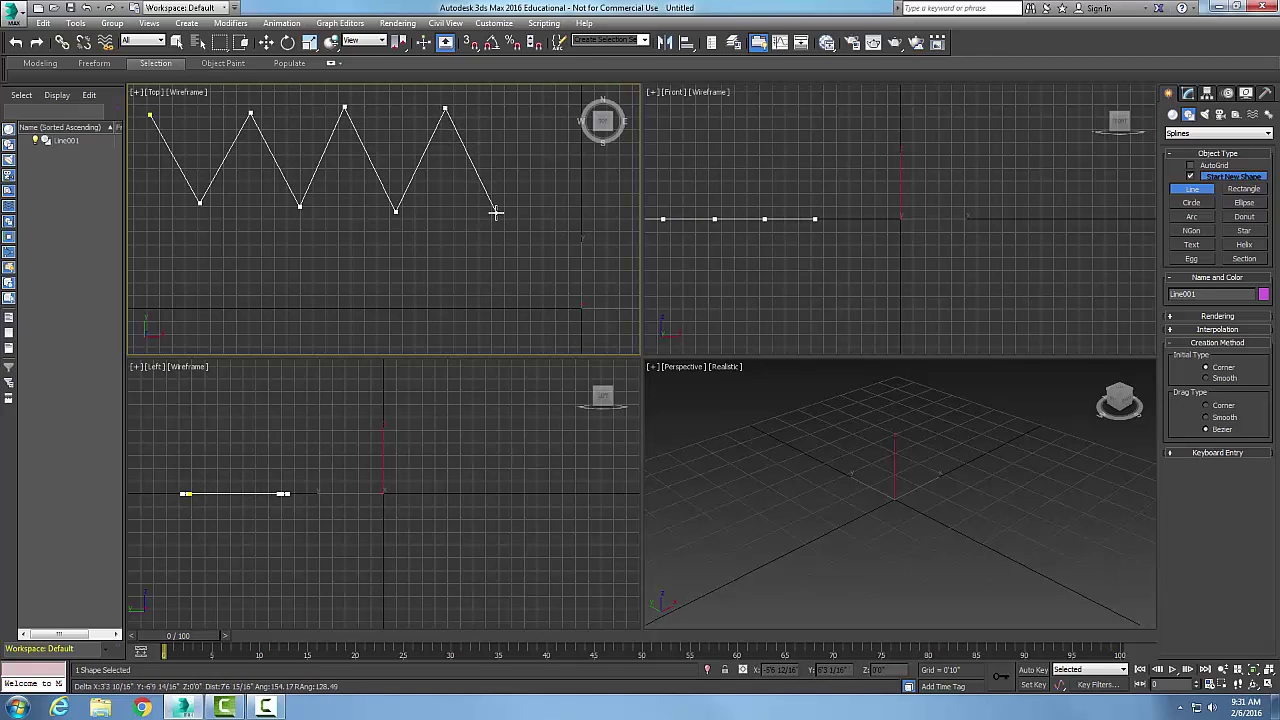
click(497, 211)
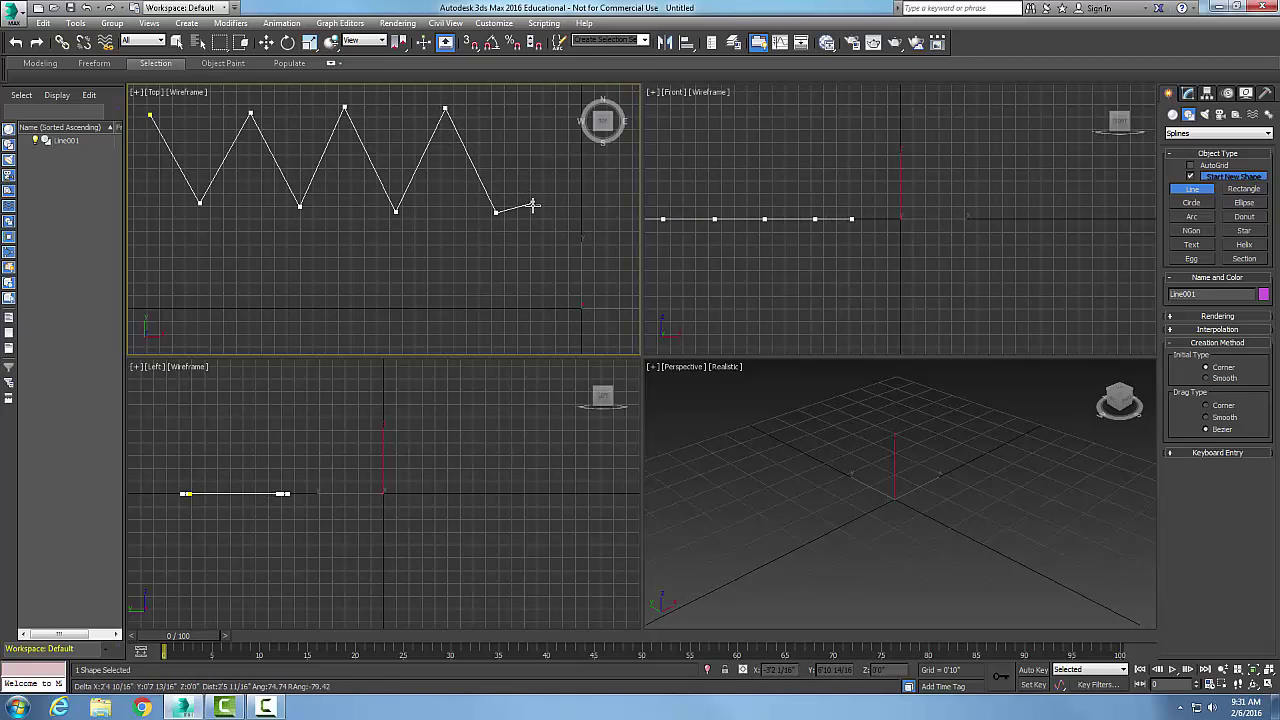
right_click(537, 211)
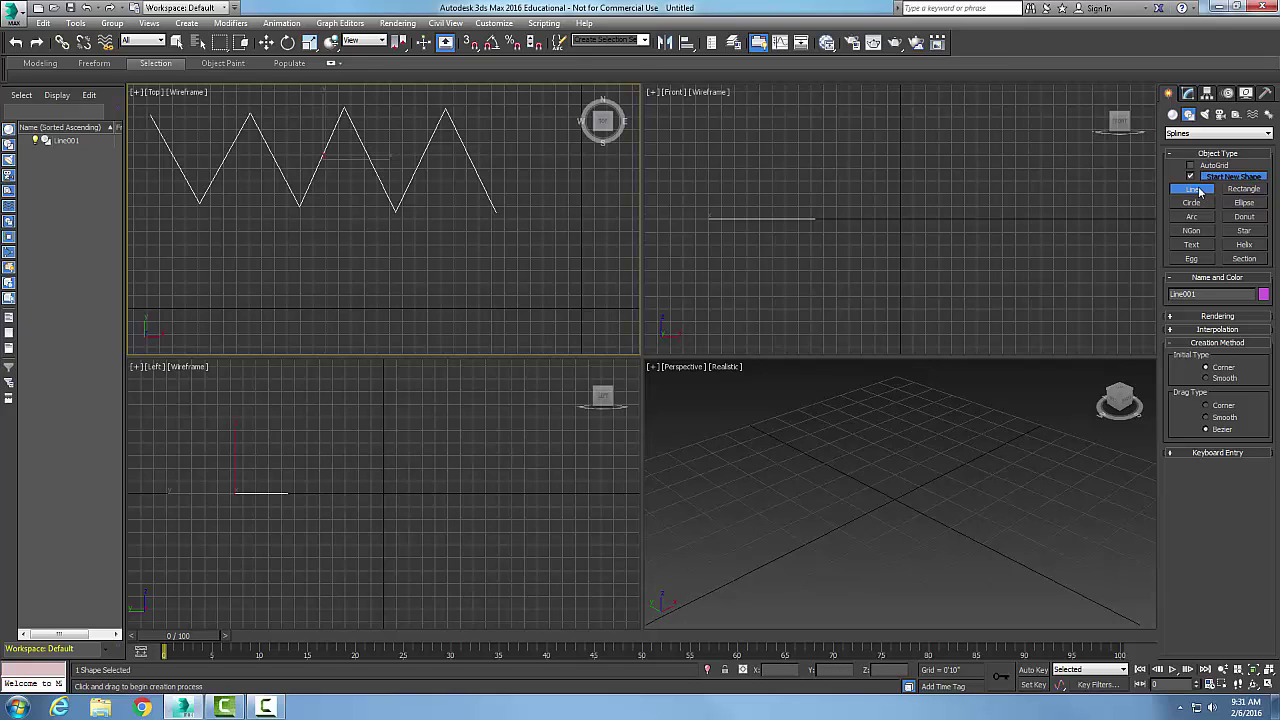
- Draw a four-sided line shape below the zigzag in the Top viewport and close the spline at its start point
click(183, 230)
click(329, 230)
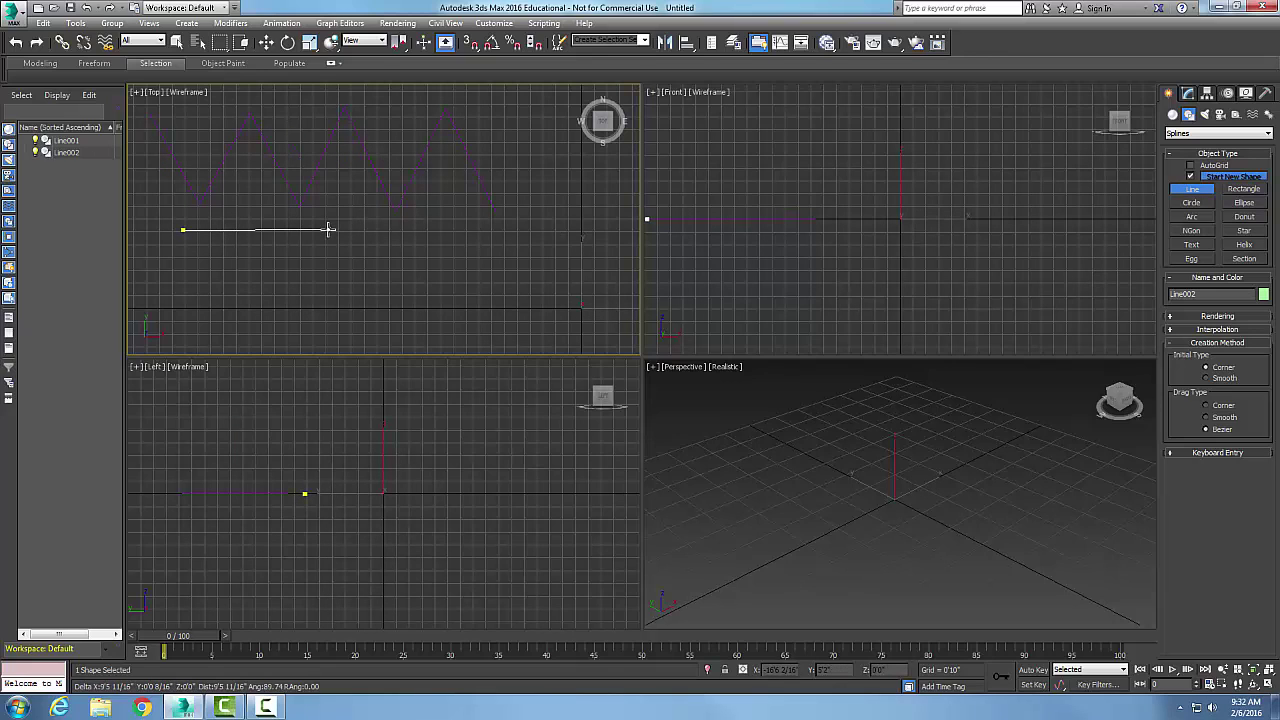
click(329, 319)
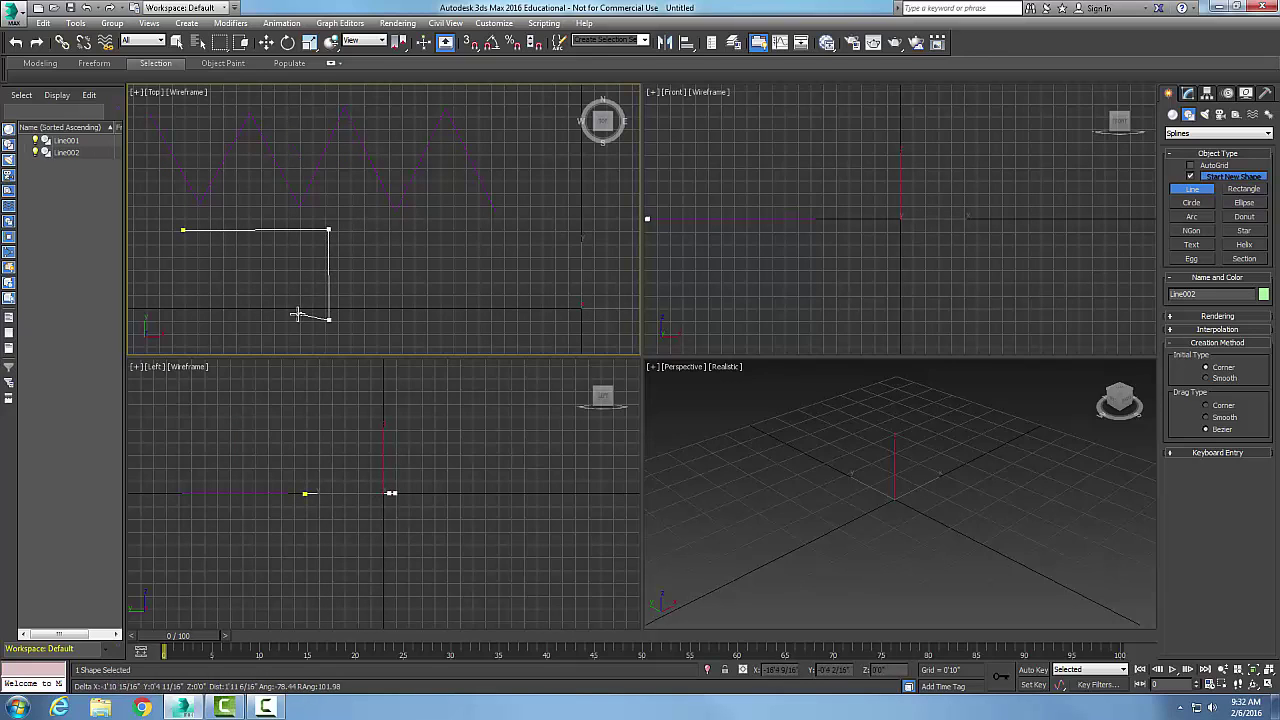
click(189, 319)
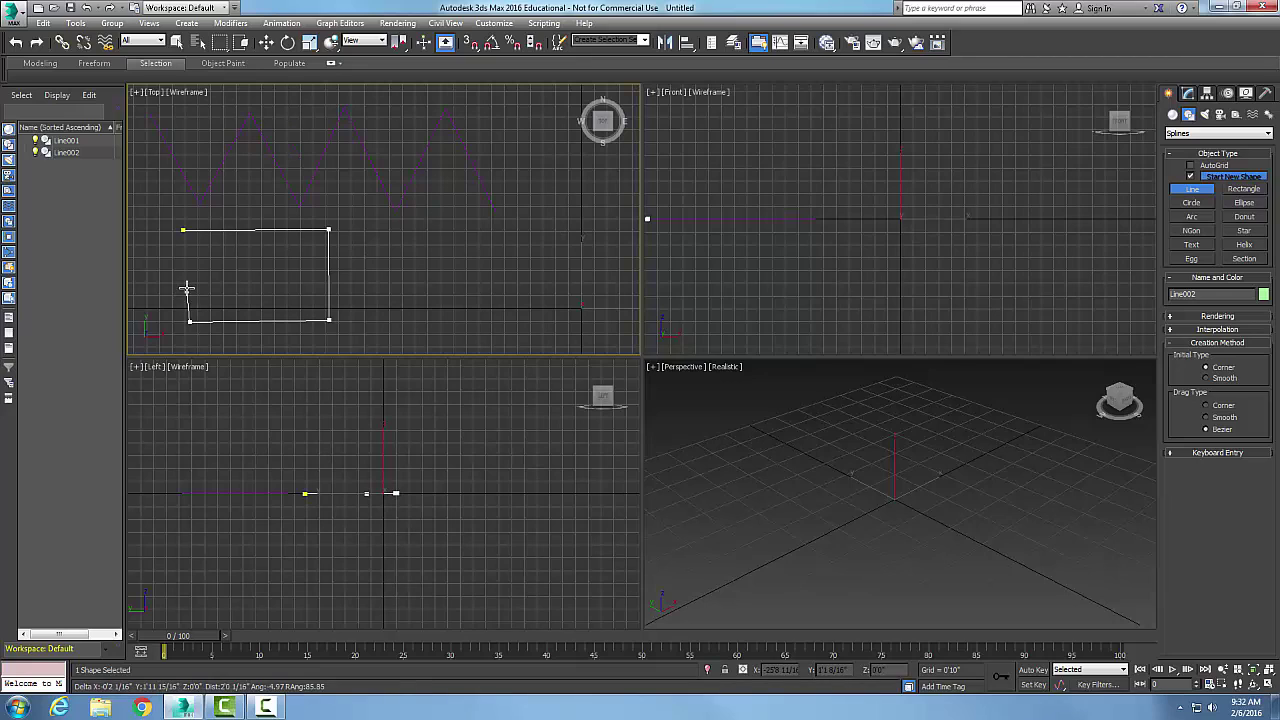
click(182, 229)
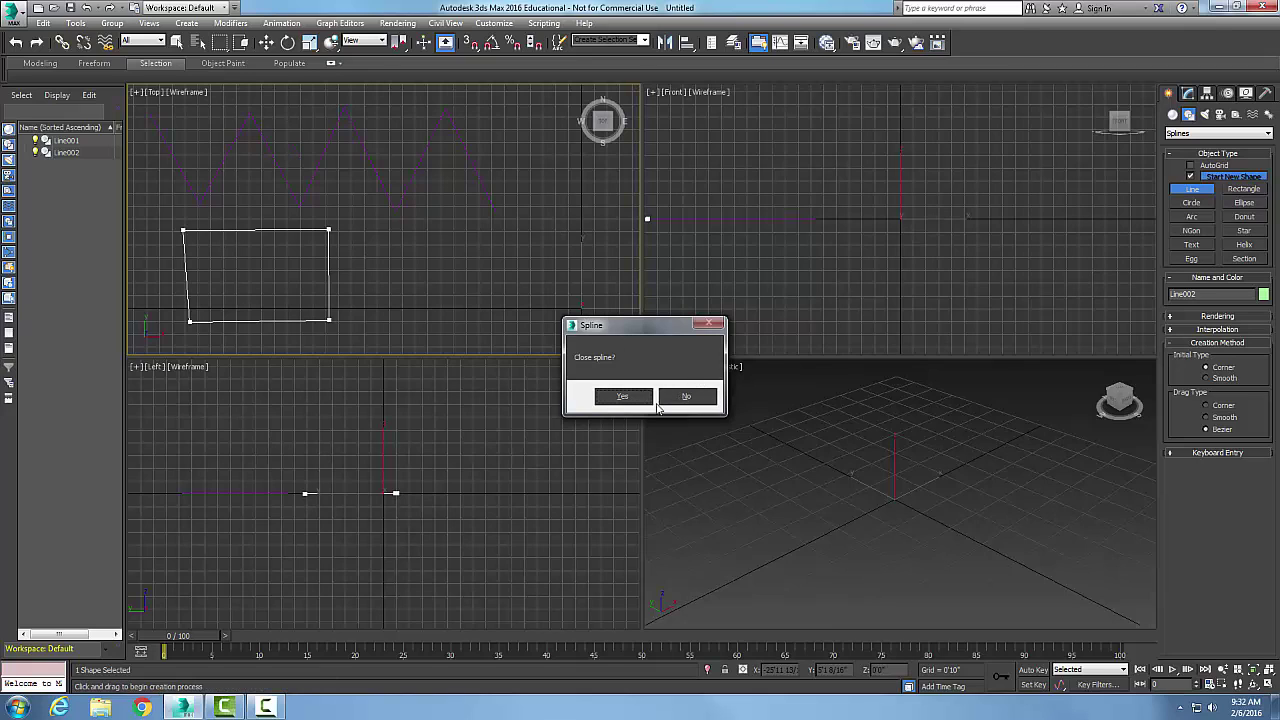
click(622, 397)
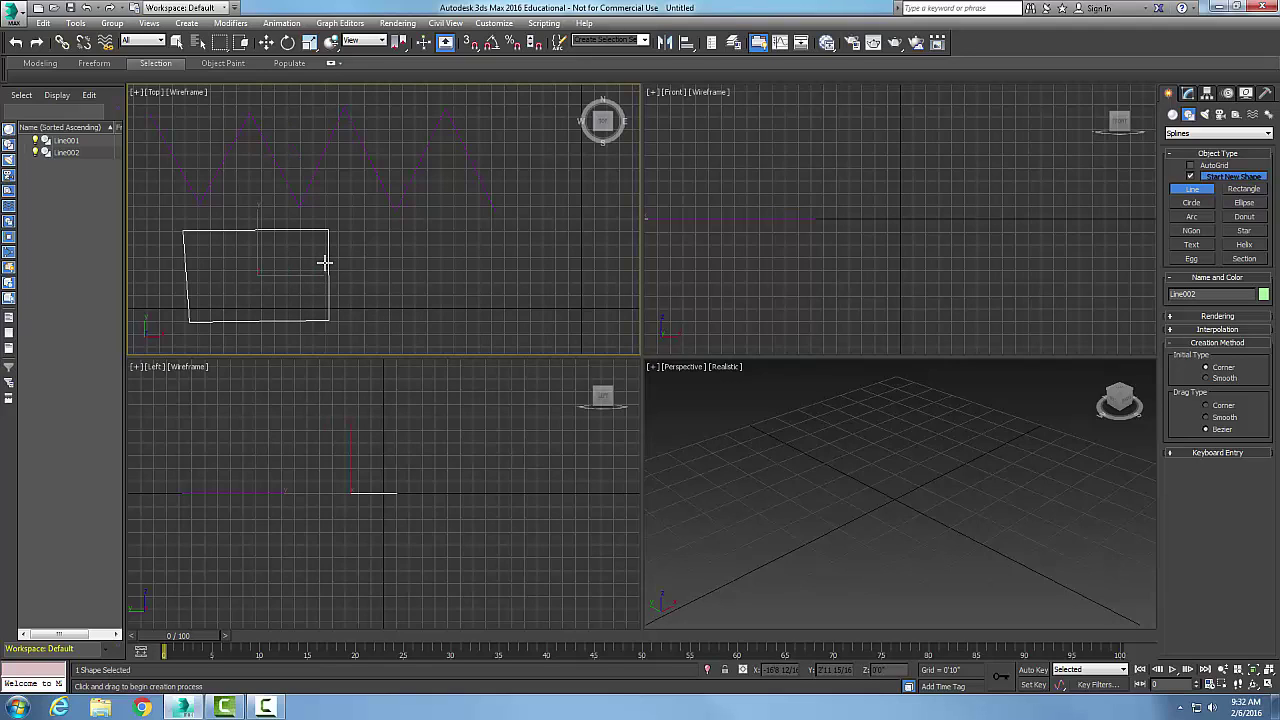
middle_drag(371, 277, 421, 276)
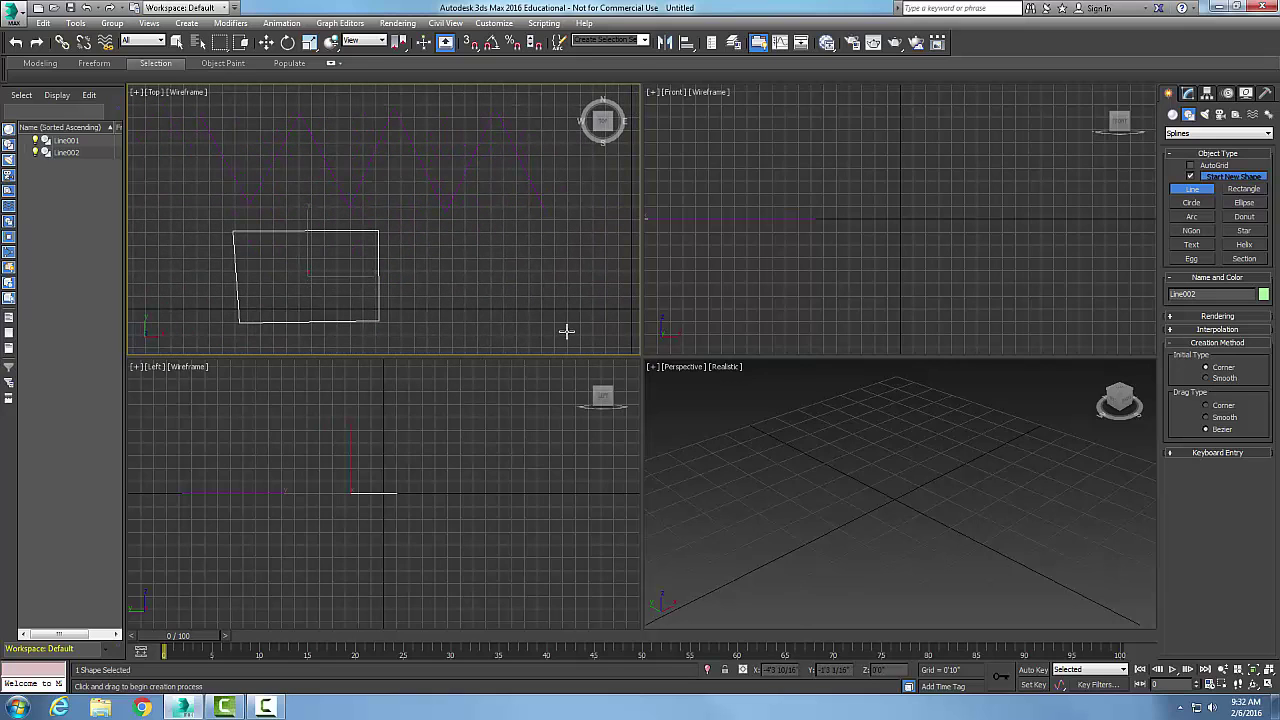
drag(567, 331, 468, 266)
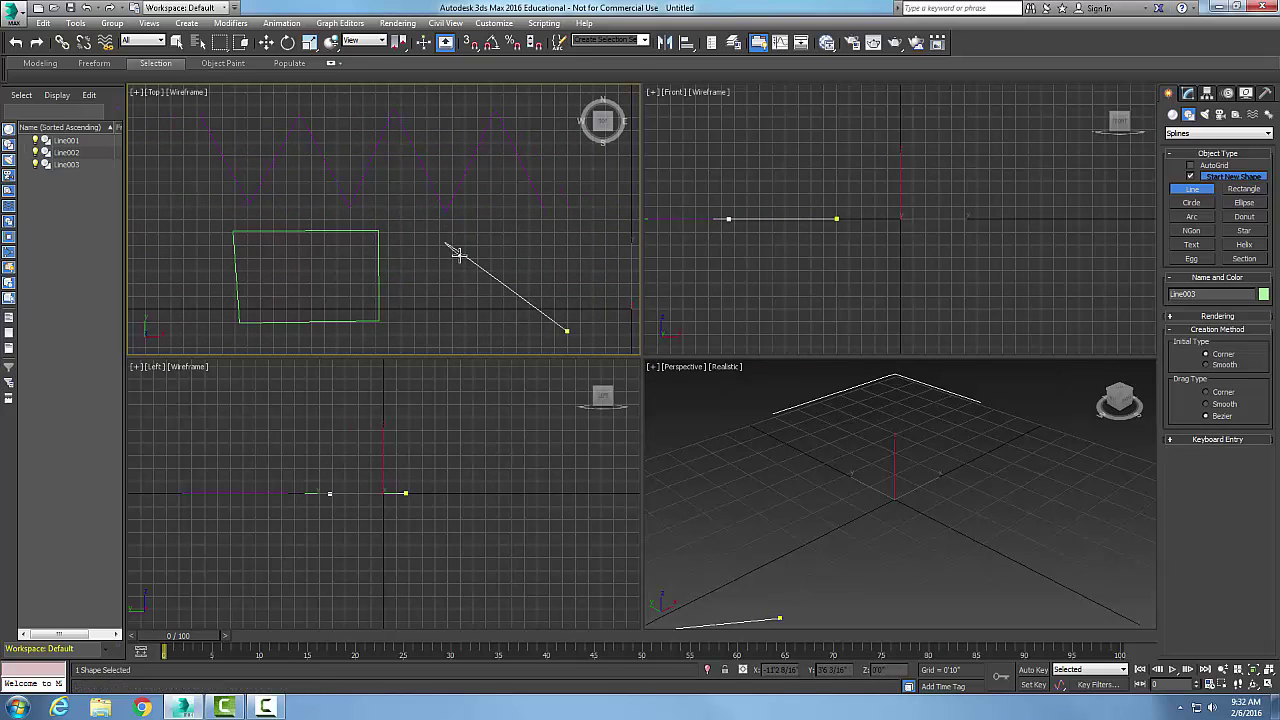
right_click(457, 251)
- Delete both the zigzag line and the closed four-sided shape
right_click(571, 304)
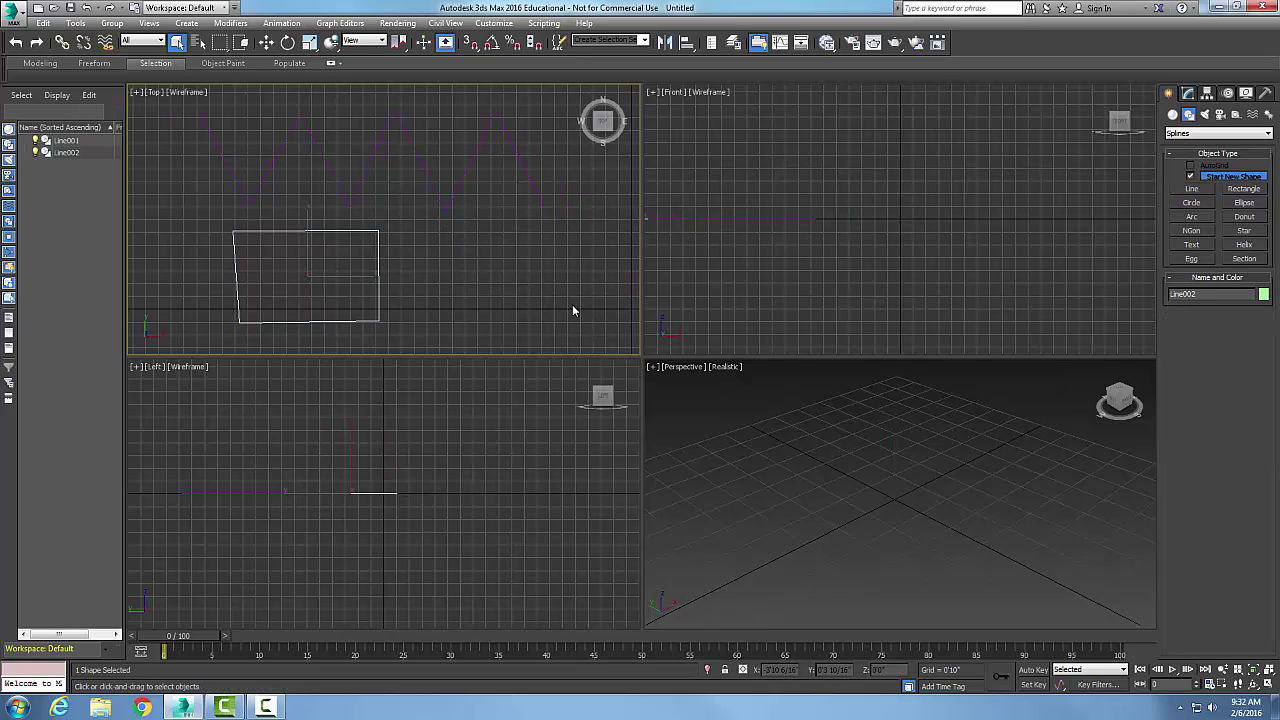
drag(600, 332, 220, 152)
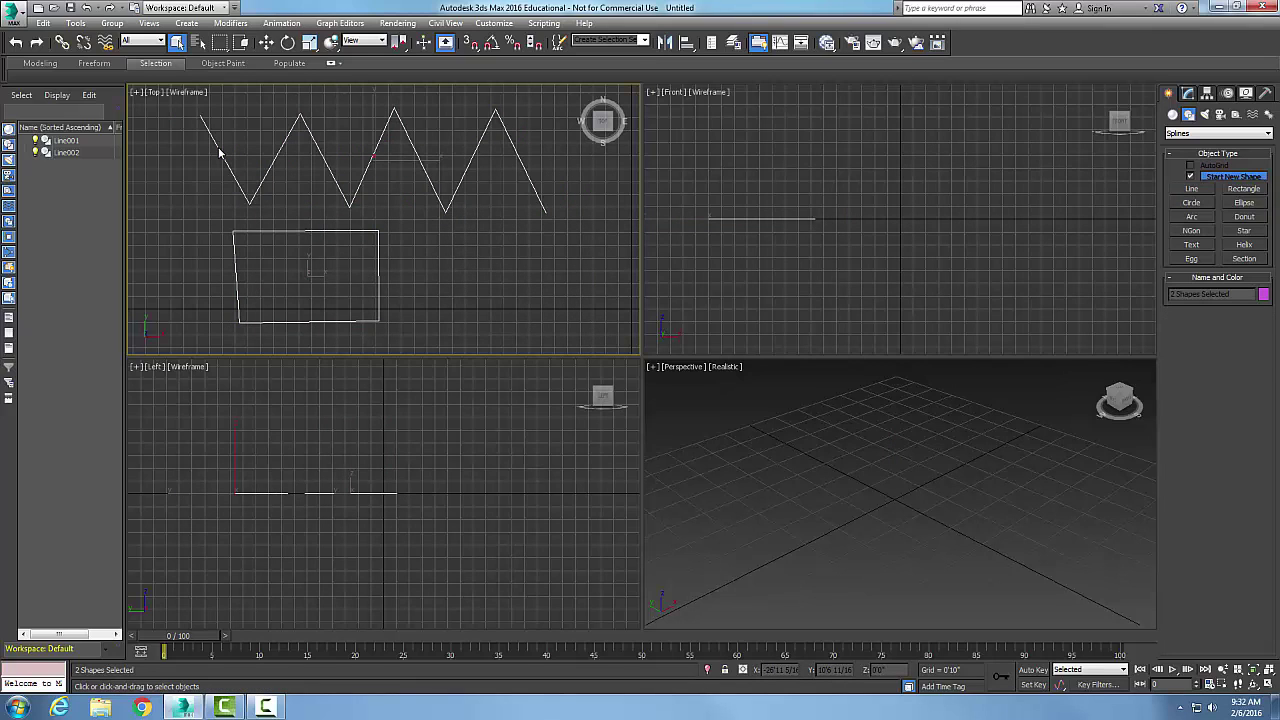
key(Delete)
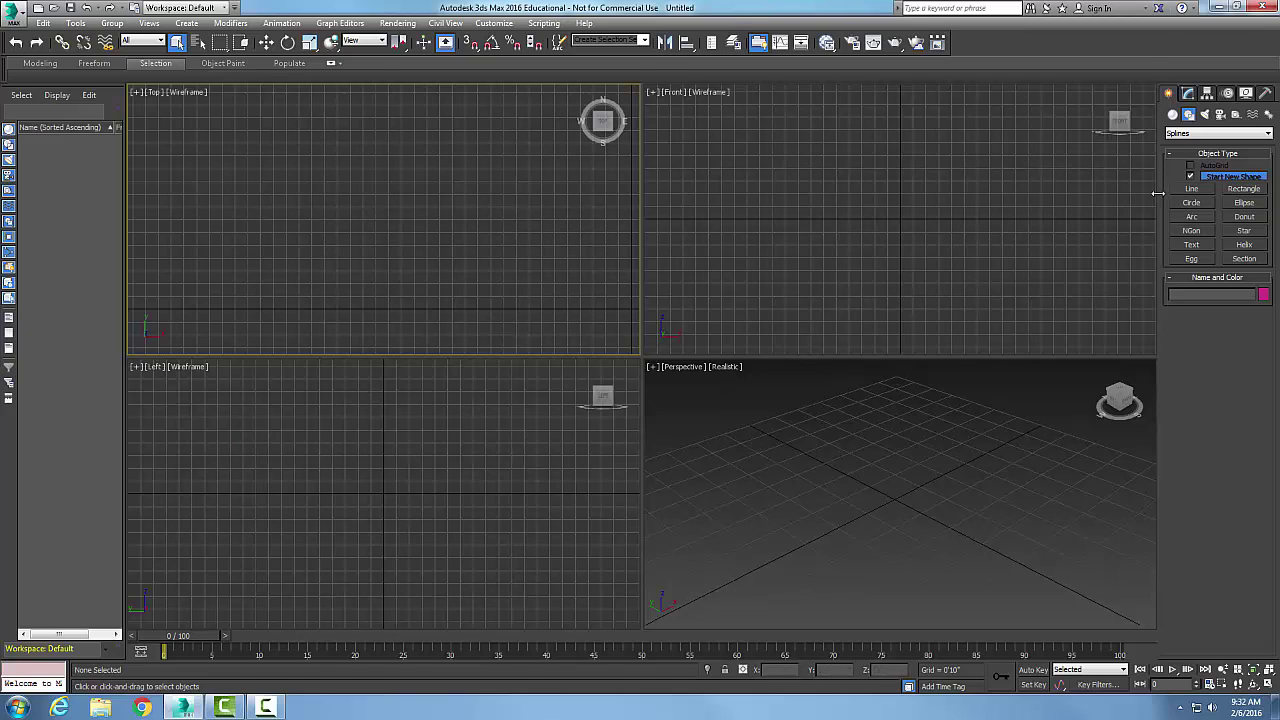
- Draw an open wavy line with eight points across the Top viewport, shaping the intermediate points as Bezier curves
click(1191, 189)
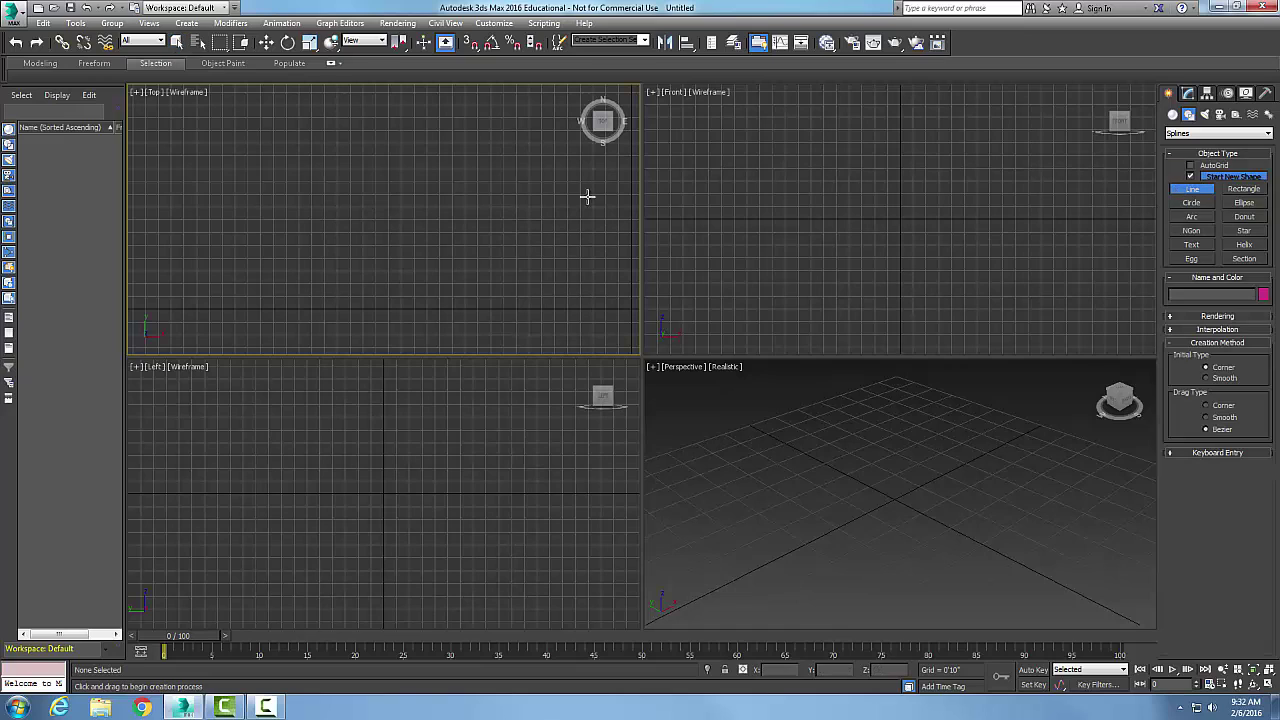
click(158, 236)
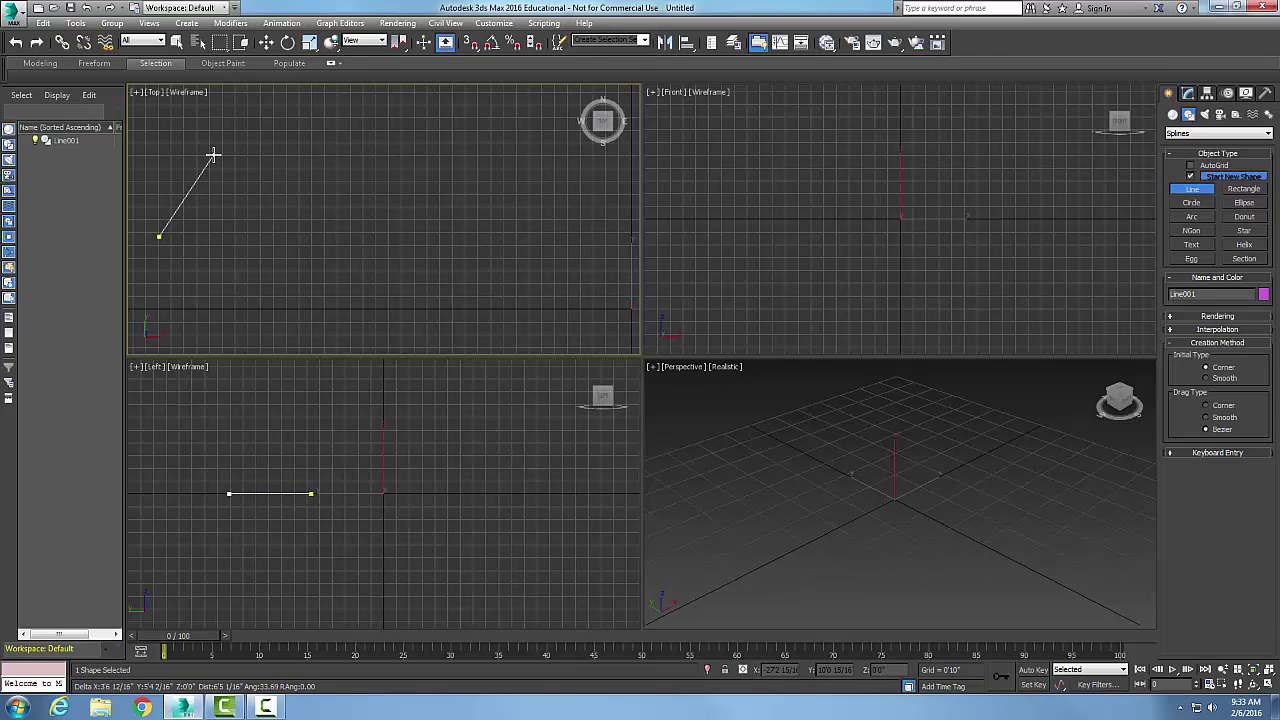
drag(213, 155, 256, 270)
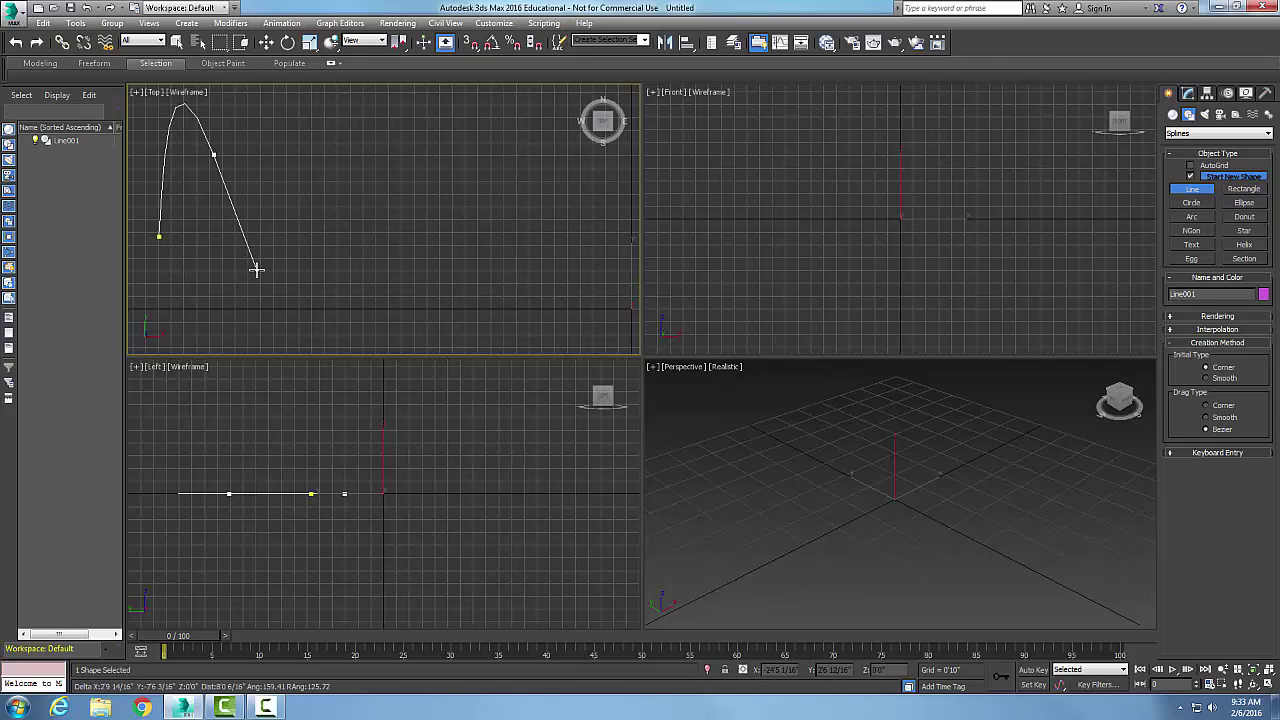
drag(256, 270, 290, 133)
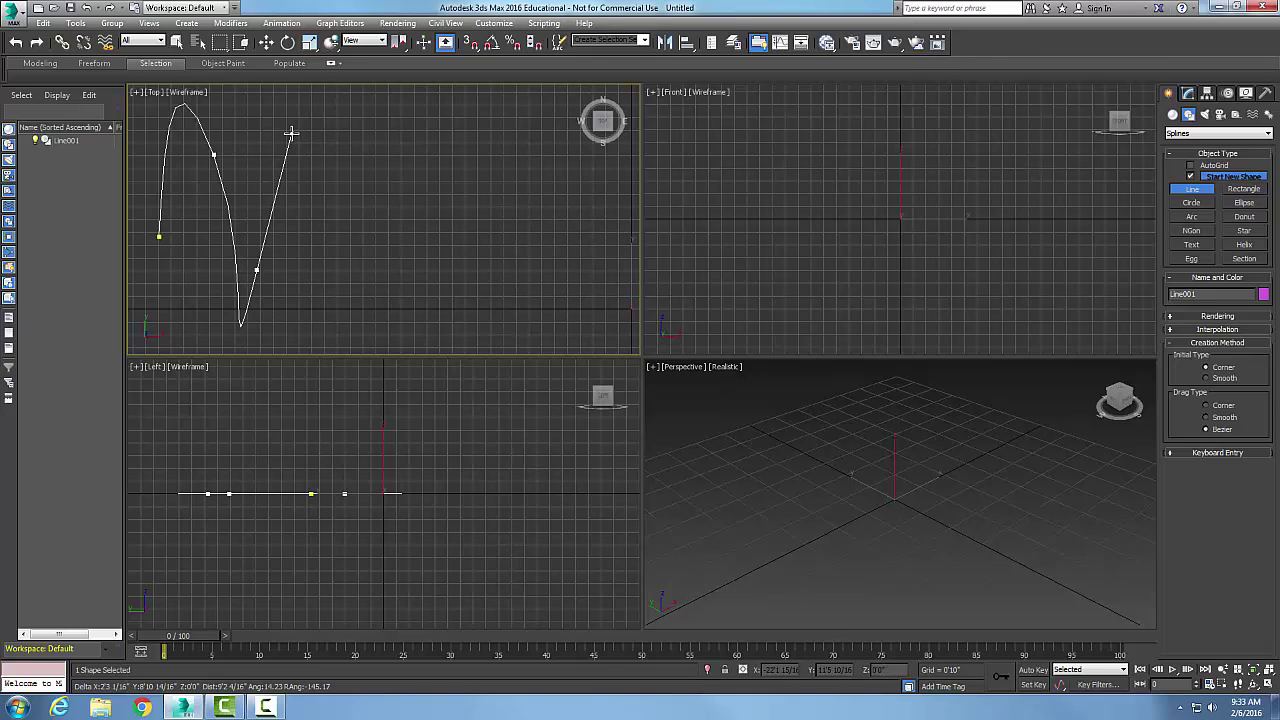
drag(290, 133, 331, 260)
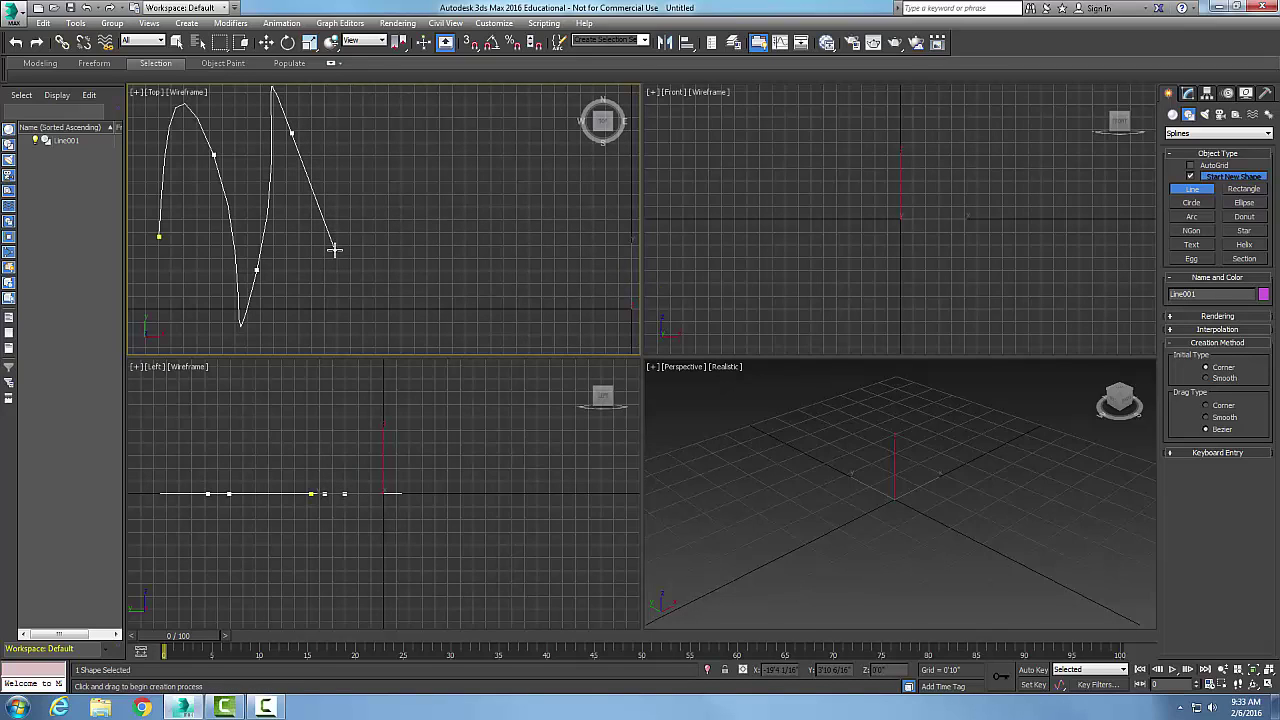
drag(334, 249, 502, 146)
click(502, 146)
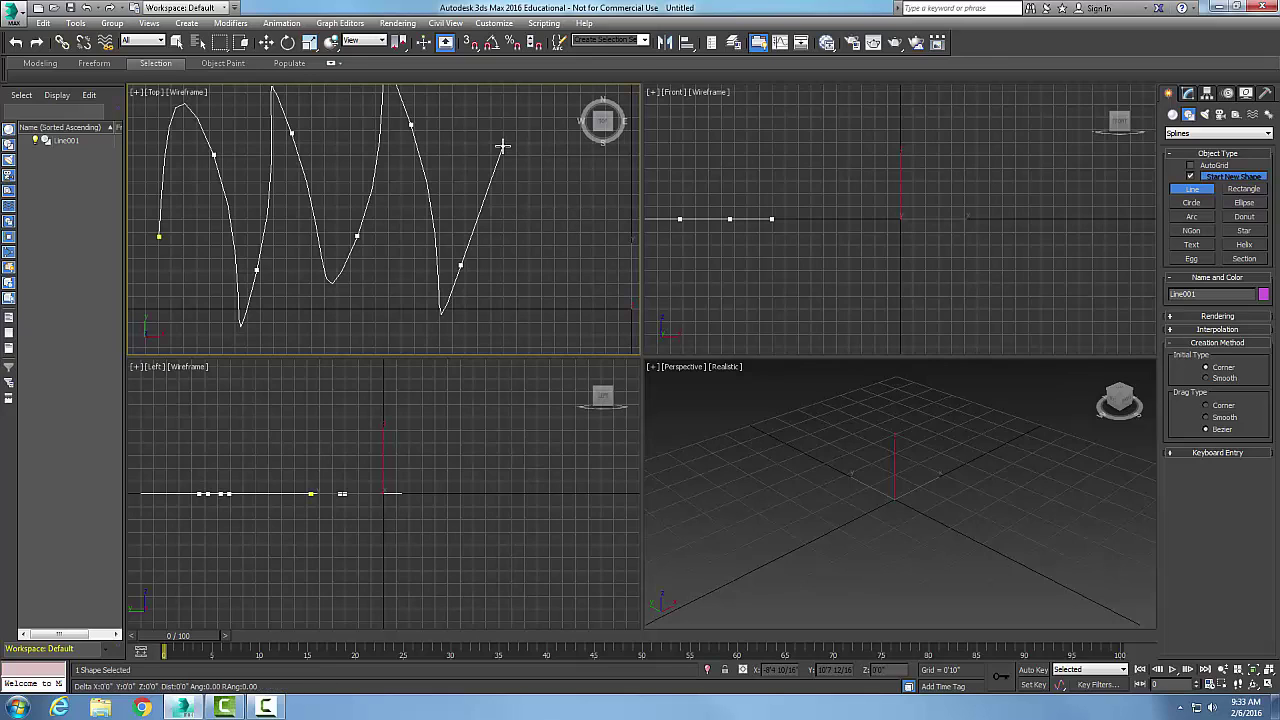
right_click(503, 148)
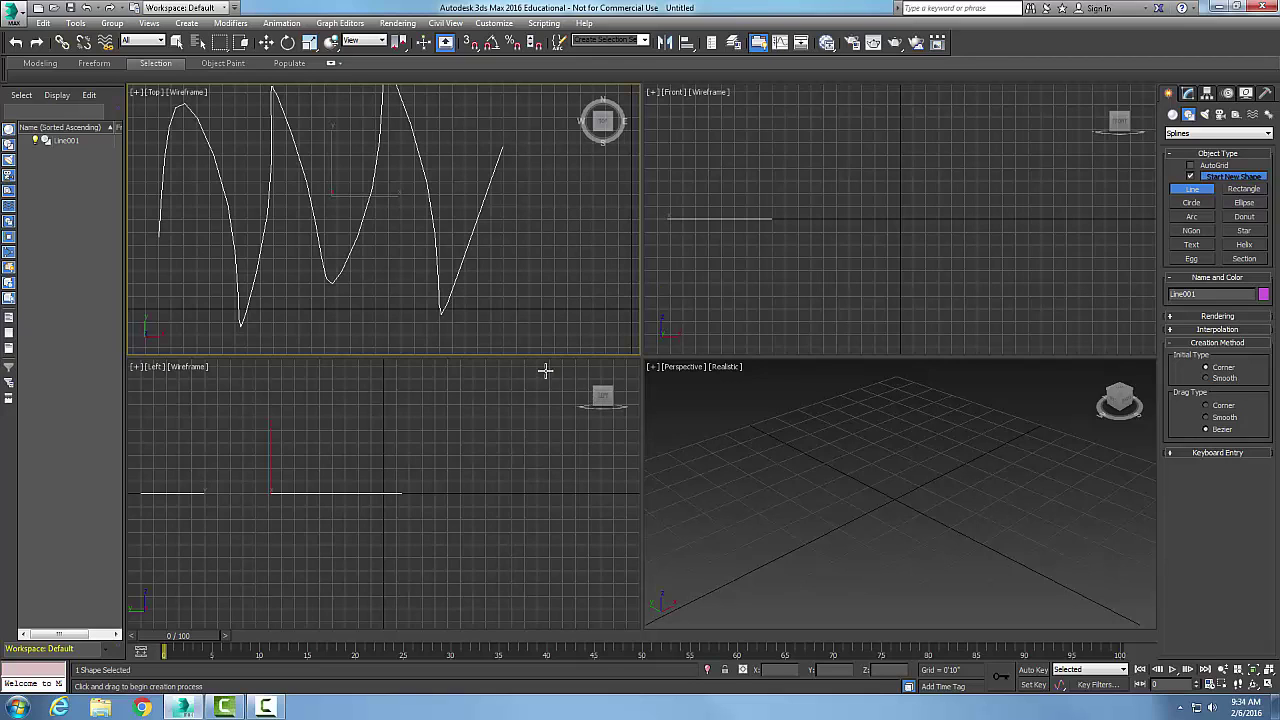
- Leave the Line tool and delete the wavy Bezier line
scroll(451, 287, down, 2)
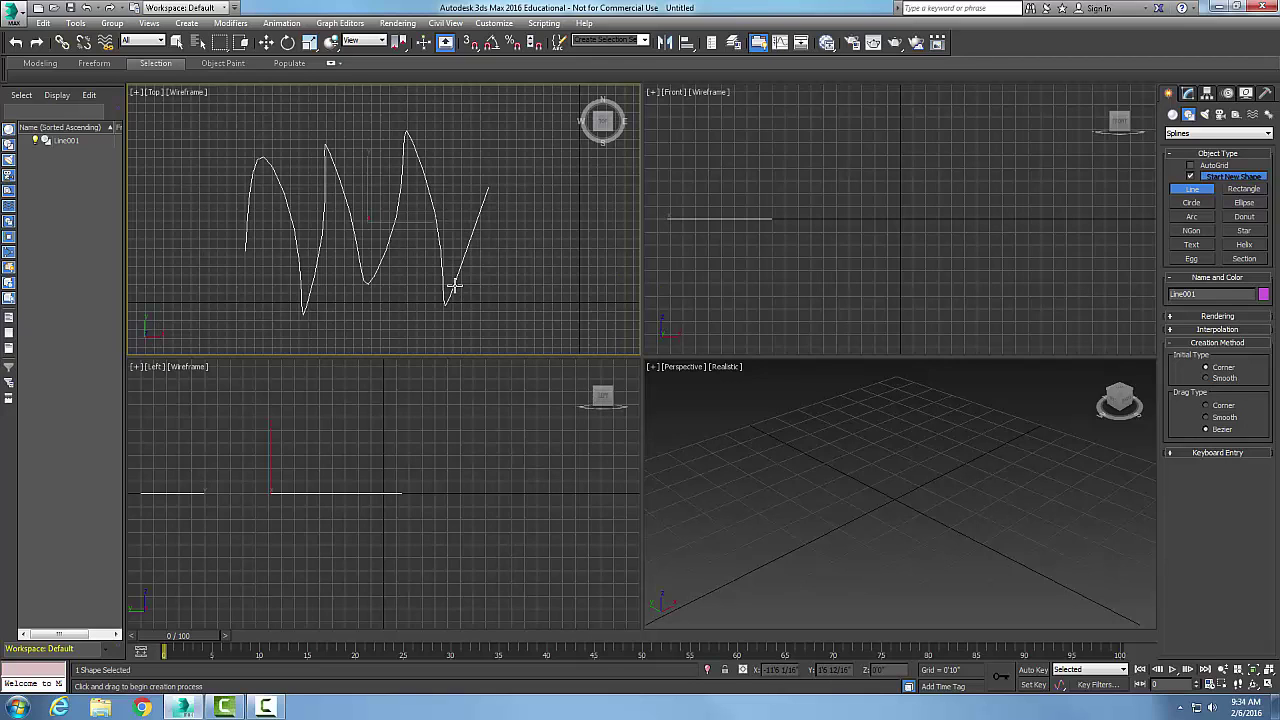
click(535, 300)
right_click(540, 301)
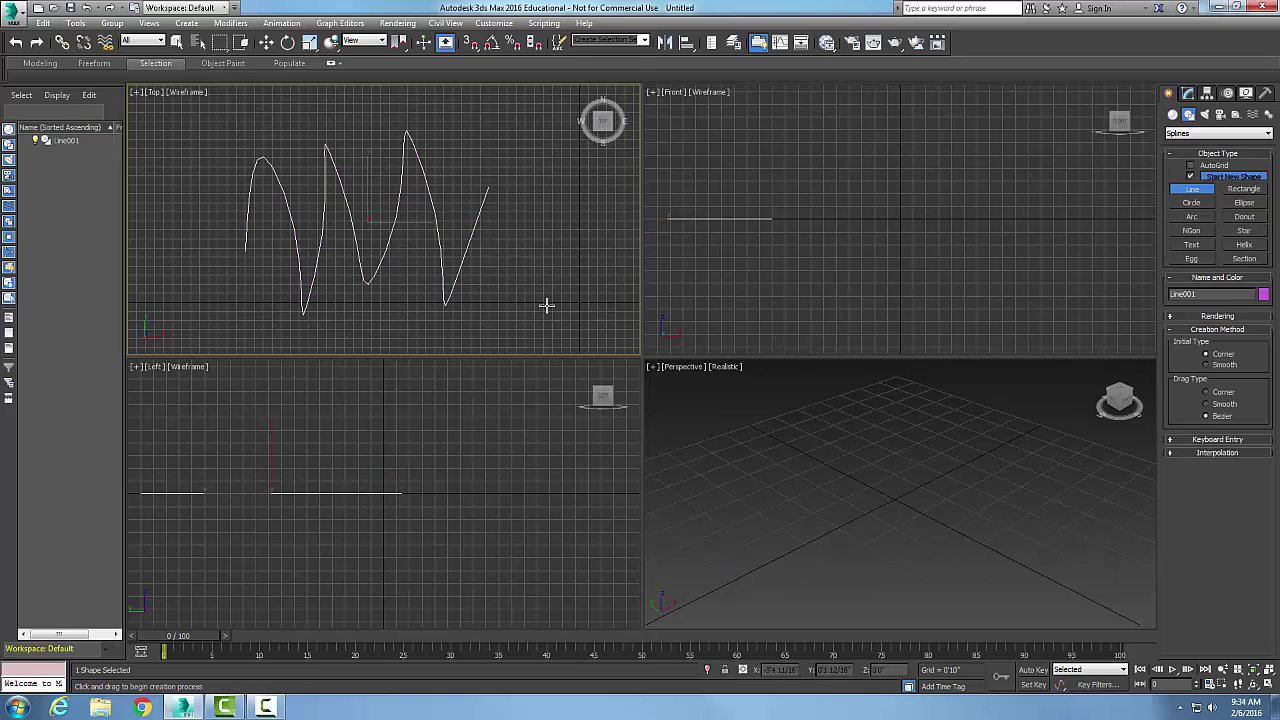
click(551, 308)
right_click(397, 231)
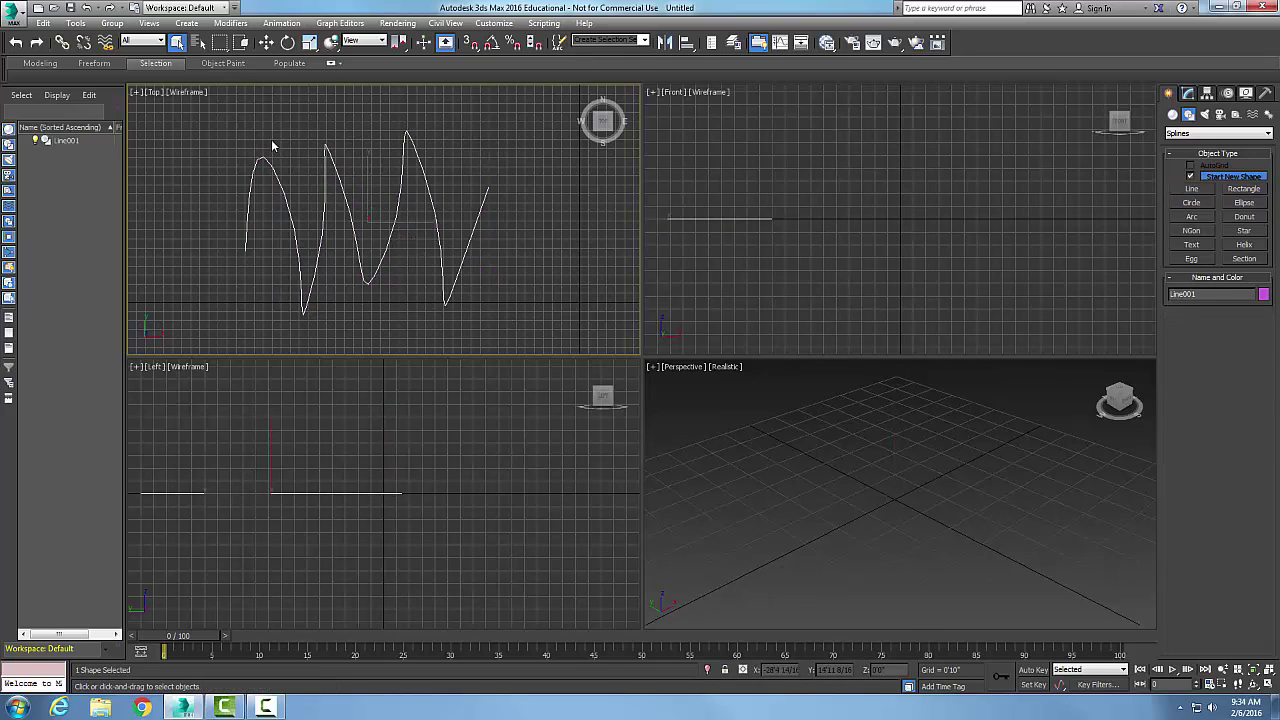
key(Delete)
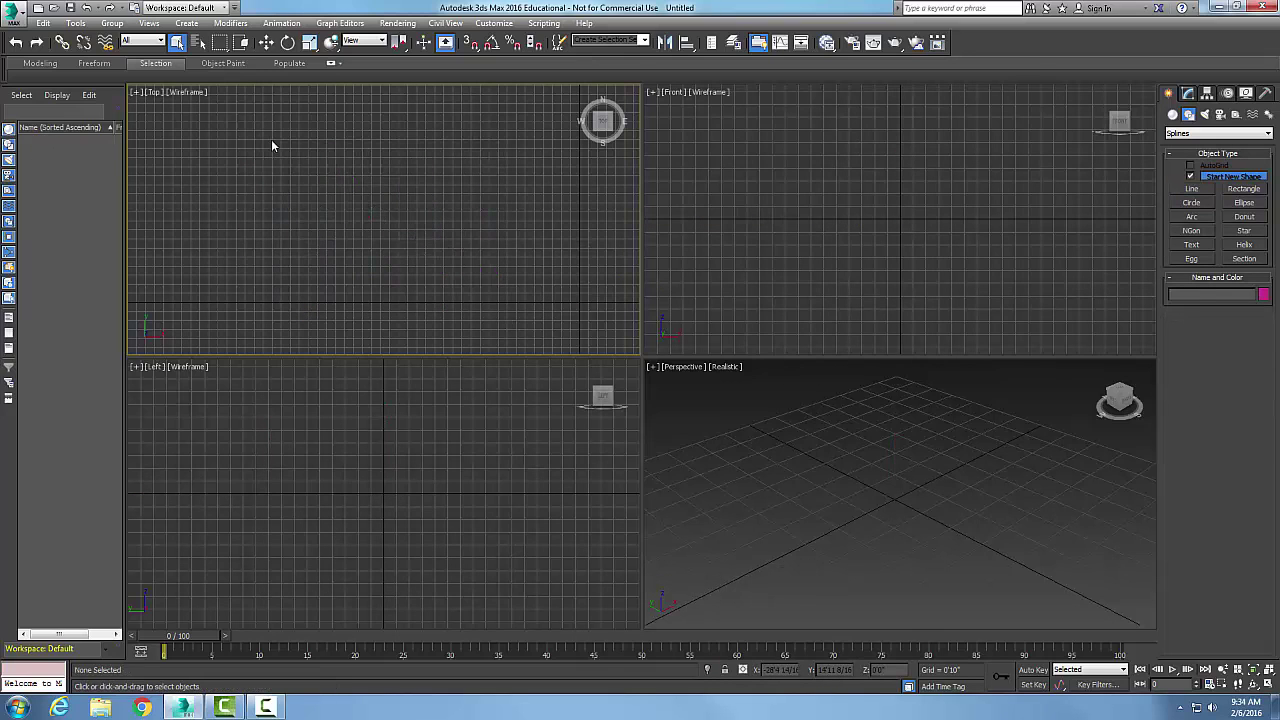
- Draw an open zigzag line with seven straight corner points across the upper part of the Top viewport
click(1191, 189)
click(217, 191)
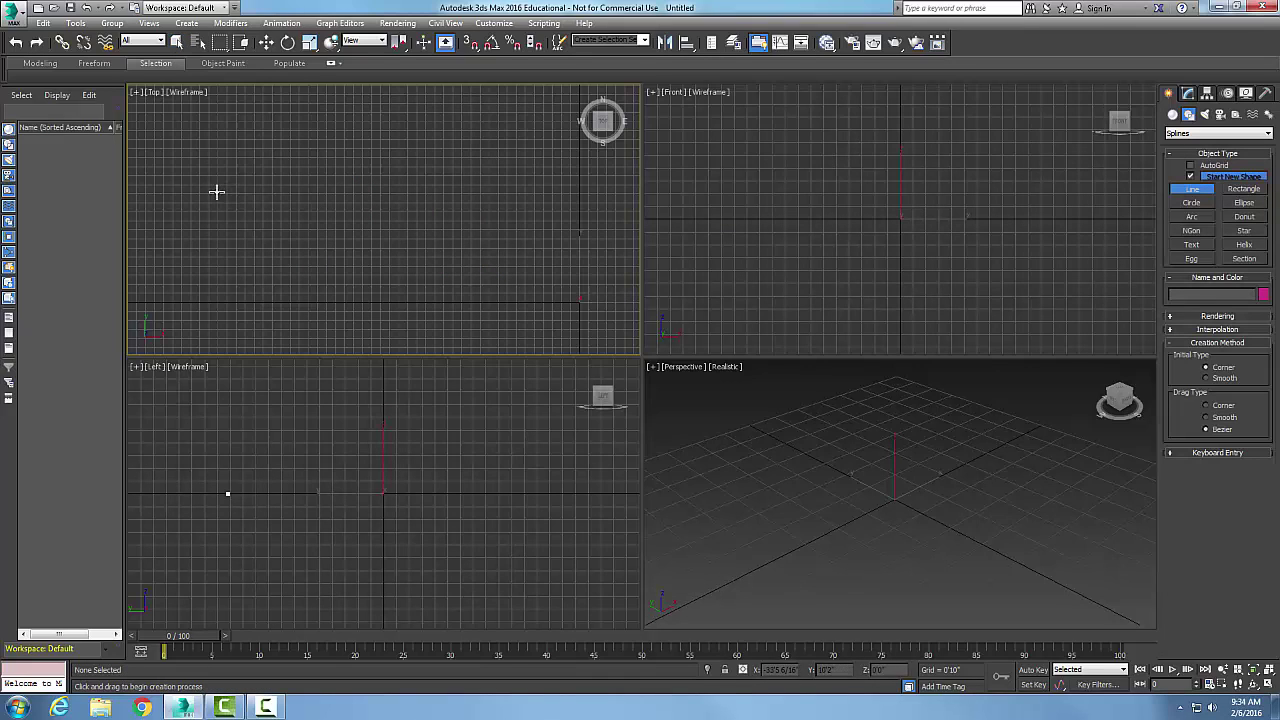
click(255, 139)
click(277, 191)
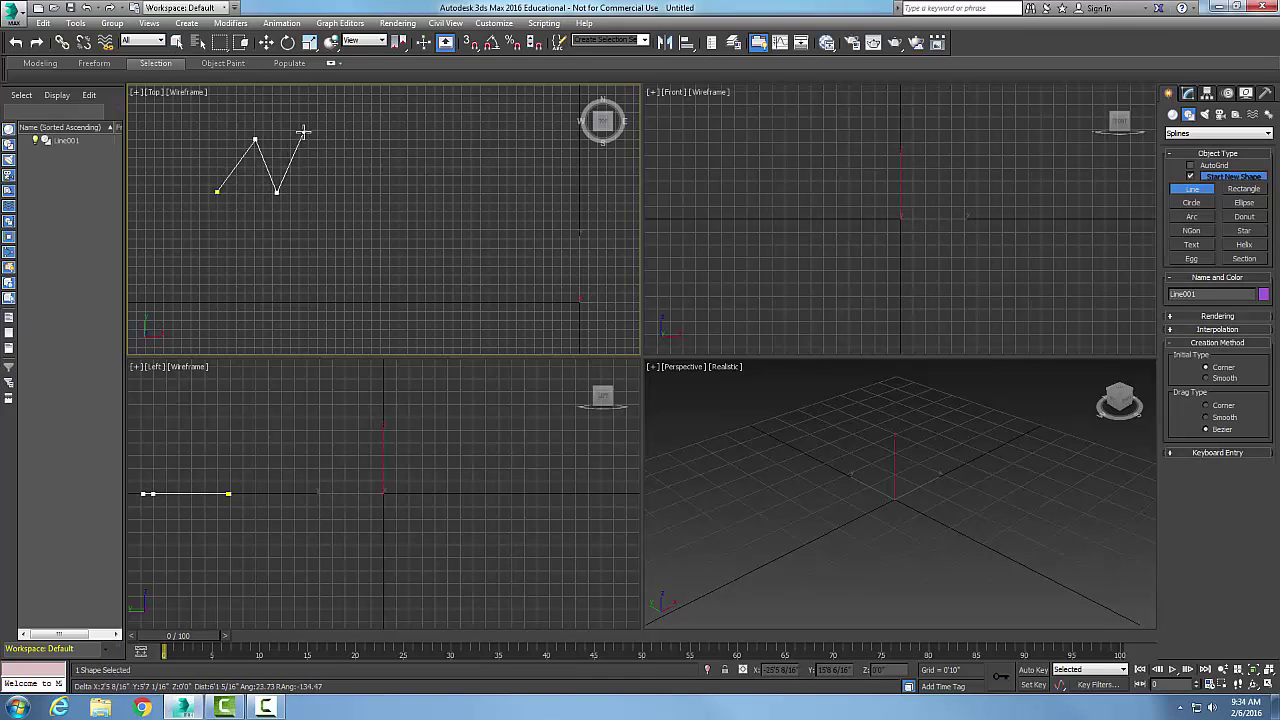
click(304, 132)
click(331, 190)
click(380, 133)
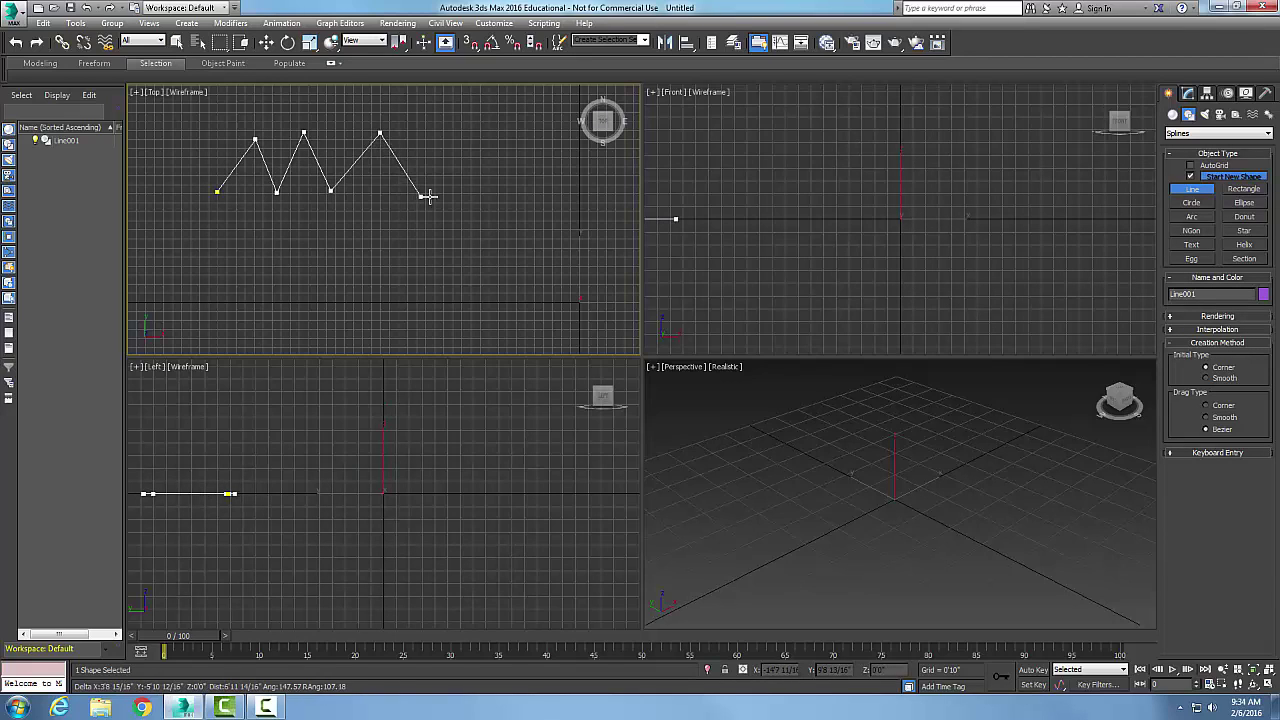
click(448, 194)
right_click(473, 194)
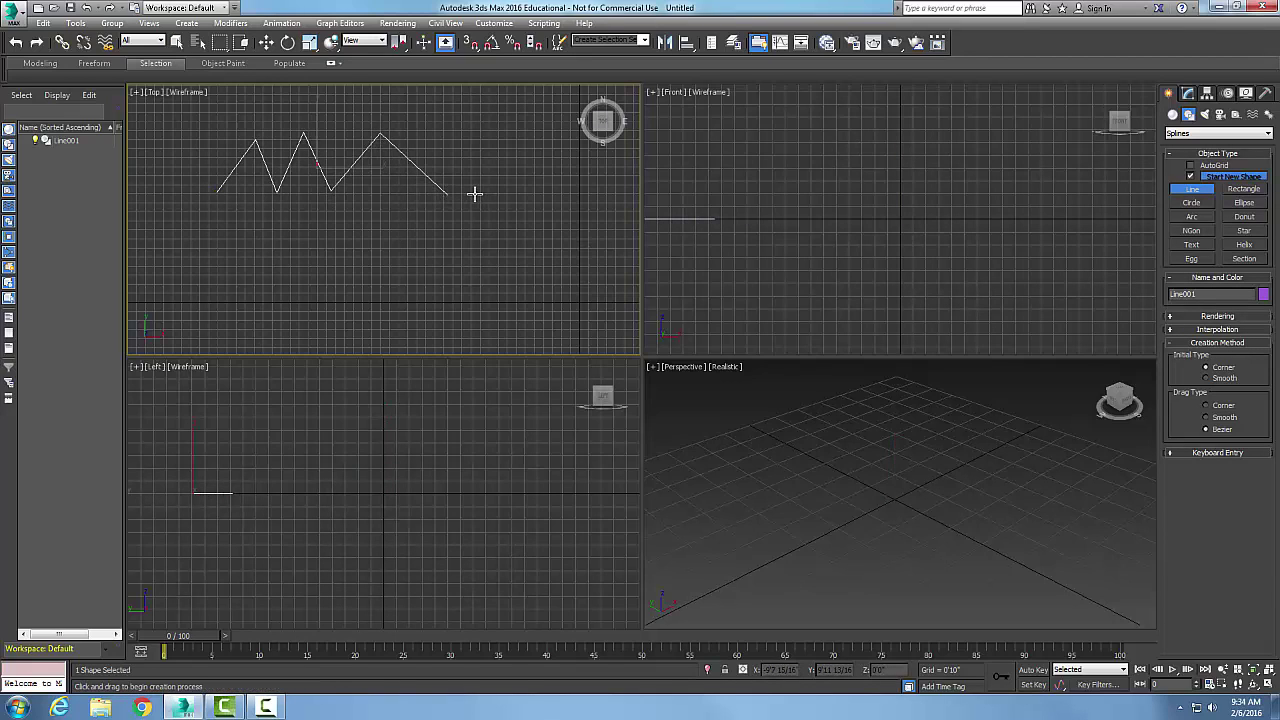
click(369, 145)
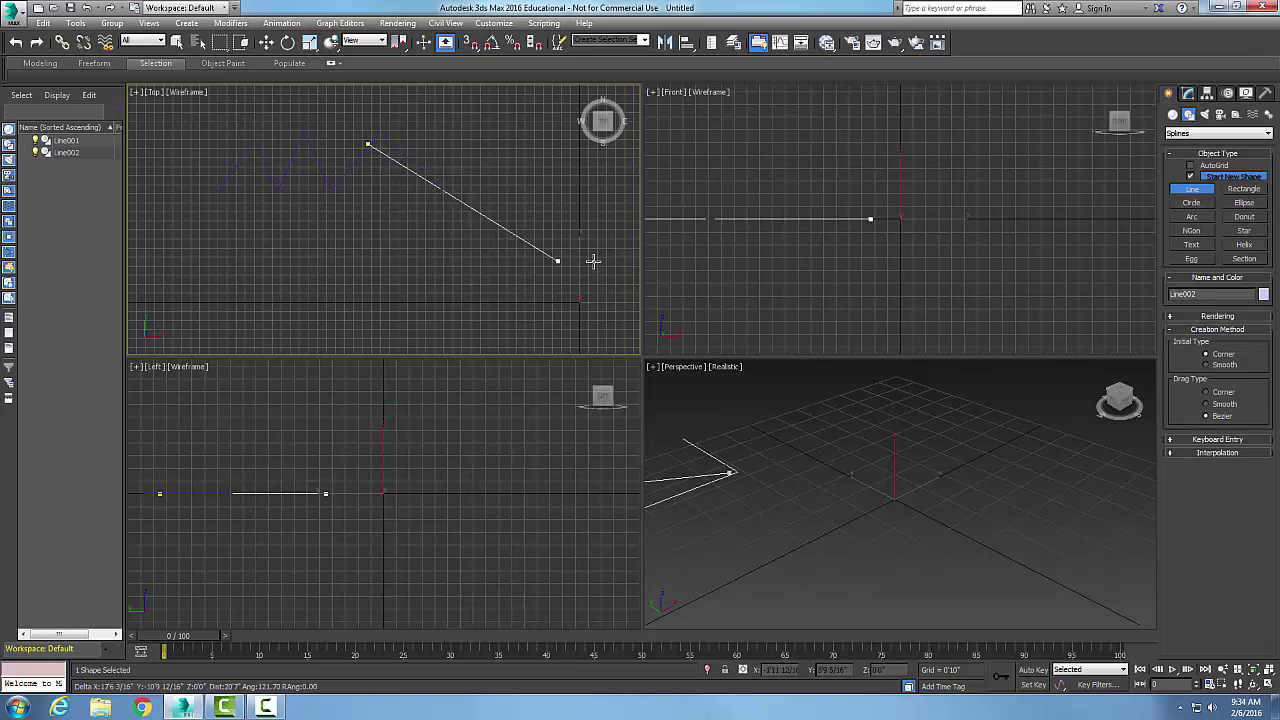
right_click(591, 260)
right_click(603, 249)
- Draw an open wavy line with six points below the zigzag in the Top viewport, shaping the intermediate points as Bezier curves
click(1191, 191)
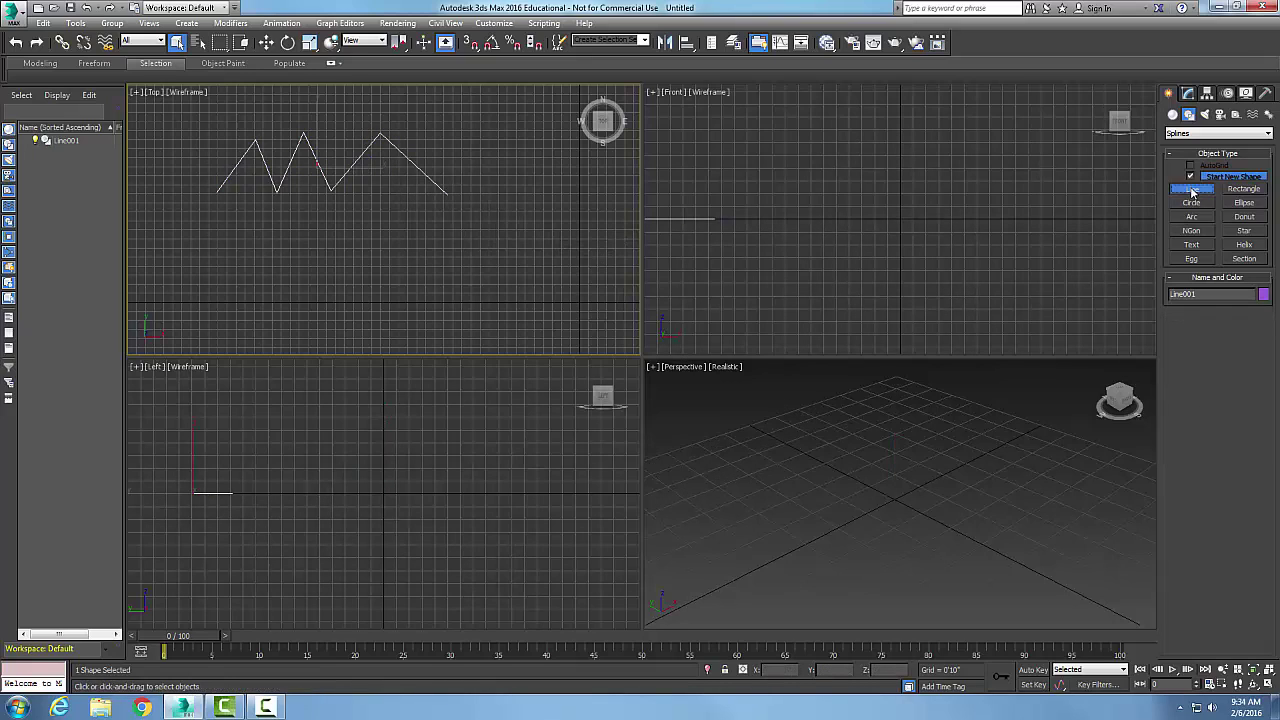
click(218, 241)
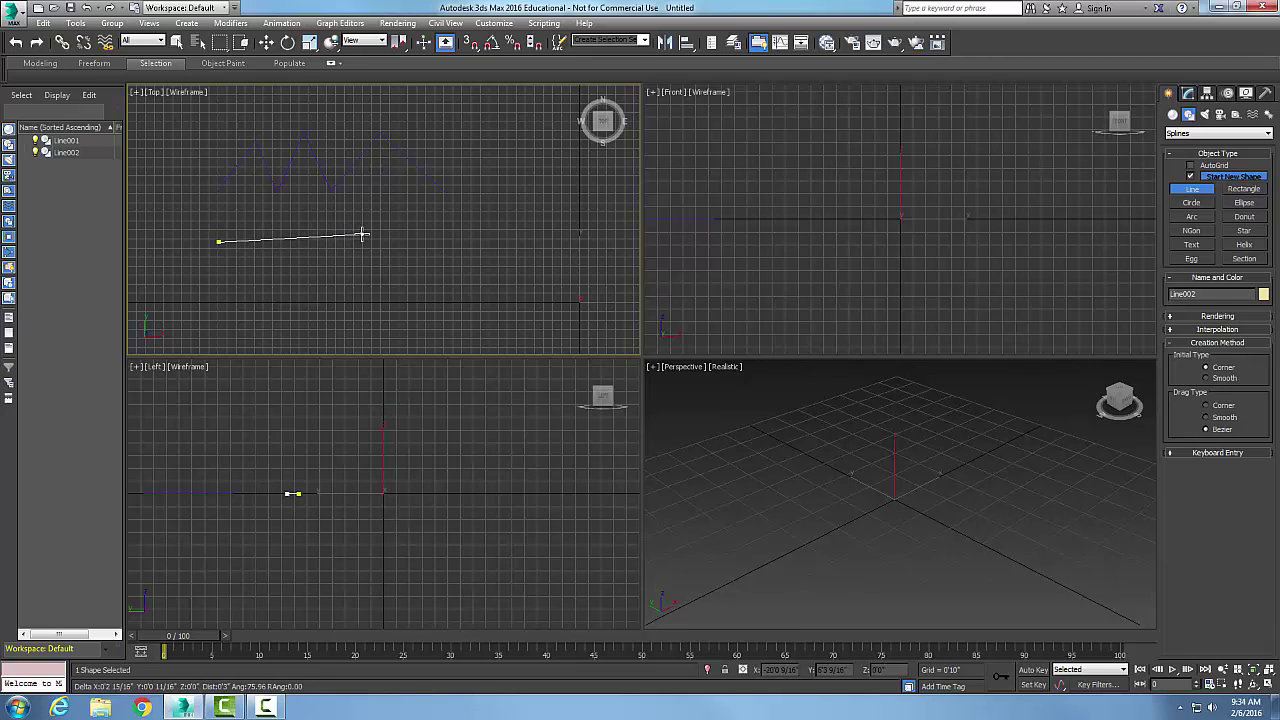
drag(363, 235, 615, 287)
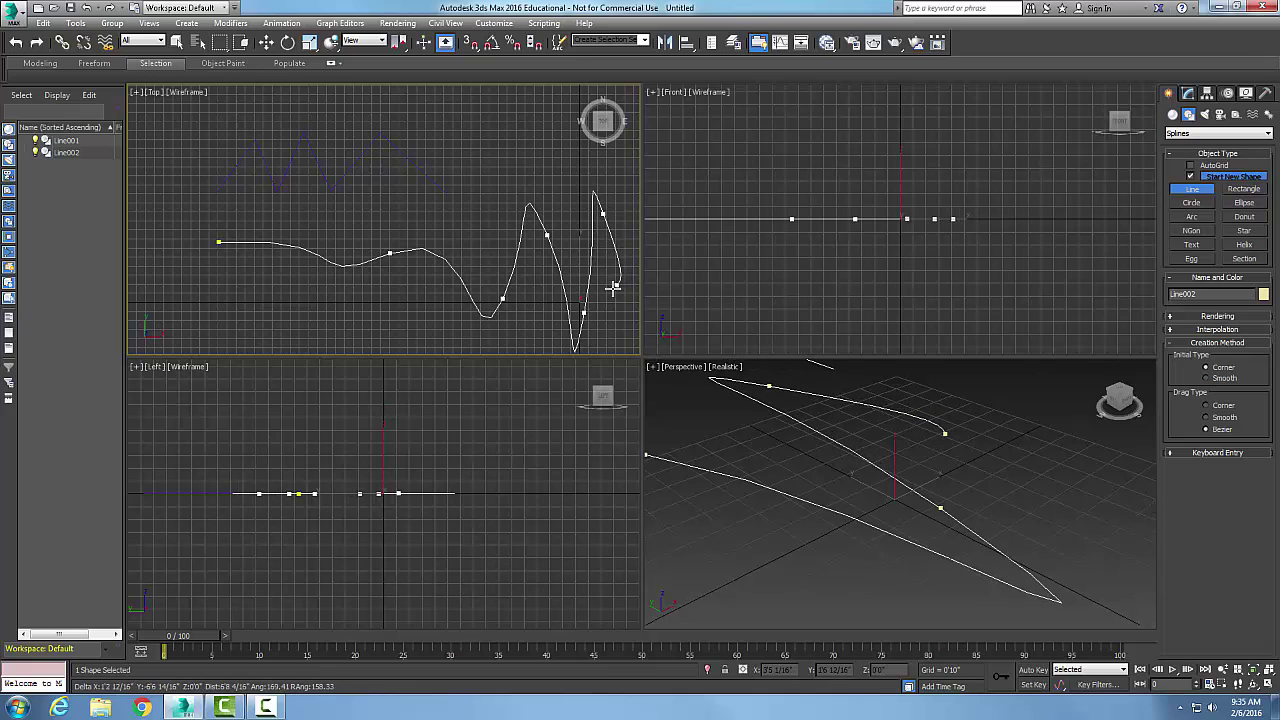
right_click(615, 287)
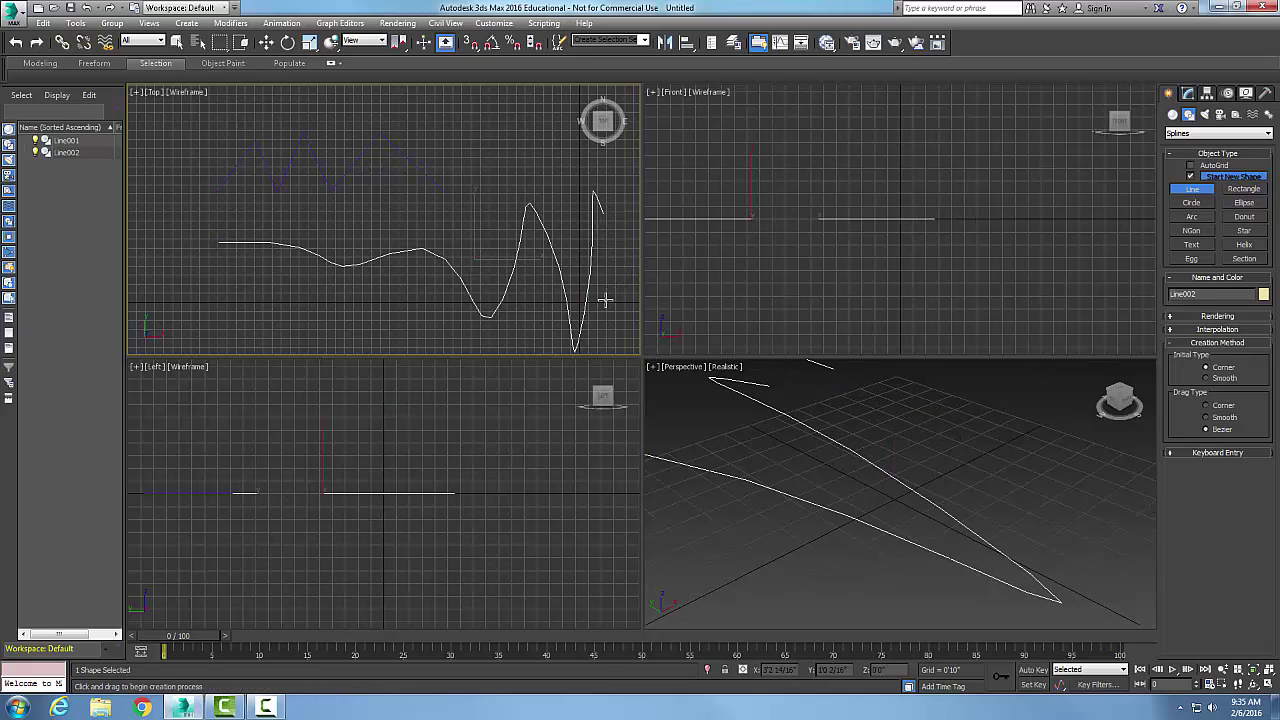